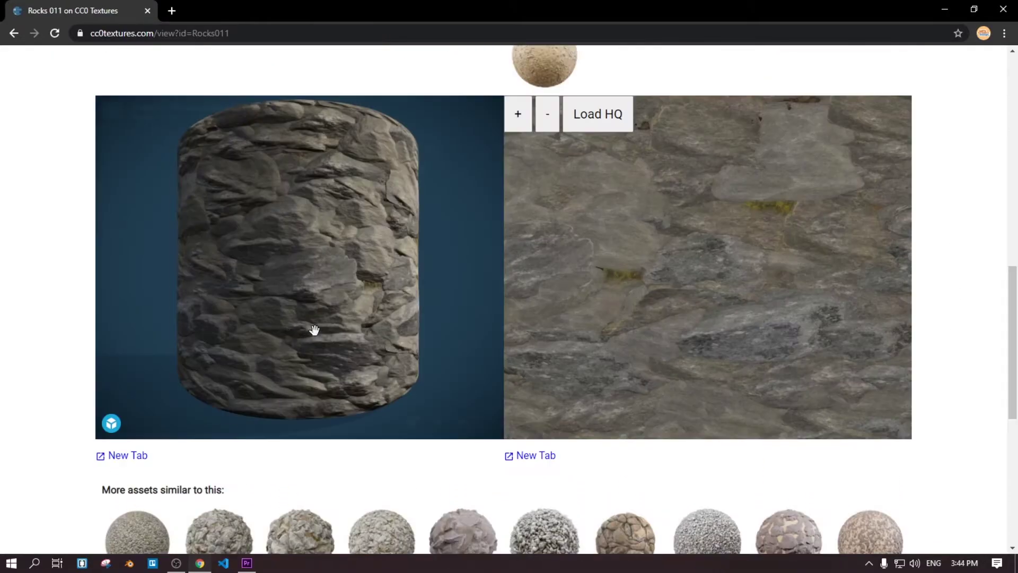
Orbit the Rocks 011 Sketchfab preview cylinder to view the texture from another angle.
{"action": "mouse_move", "coordinate": [322, 325]}
{"action": "left_mouse_down"}
{"action": "mouse_move", "coordinate": [313, 297]}
{"action": "mouse_move", "coordinate": [231, 302]}
{"action": "left_mouse_up"}
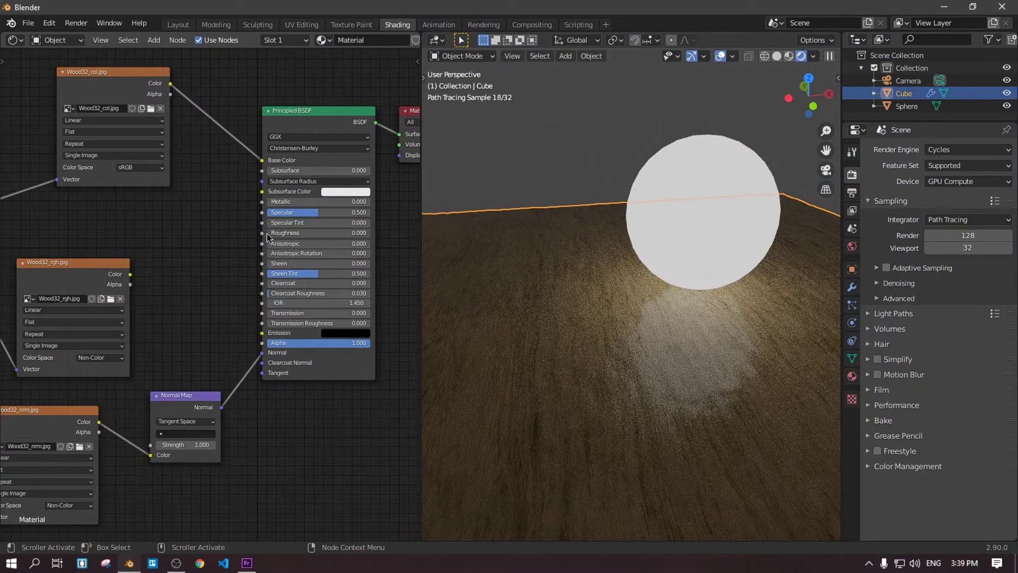
Raise the wood floor's Principled BSDF Roughness from 0 to 1, then set it back to 0.
{"action": "left_click", "coordinate": [499, 170]}
{"action": "left_click", "coordinate": [636, 348]}
{"action": "left_click_drag", "start_coordinate": [318, 232], "coordinate": [374, 233]}
{"action": "left_click_drag", "start_coordinate": [319, 110], "coordinate": [326, 113]}
{"action": "left_click", "coordinate": [488, 177]}
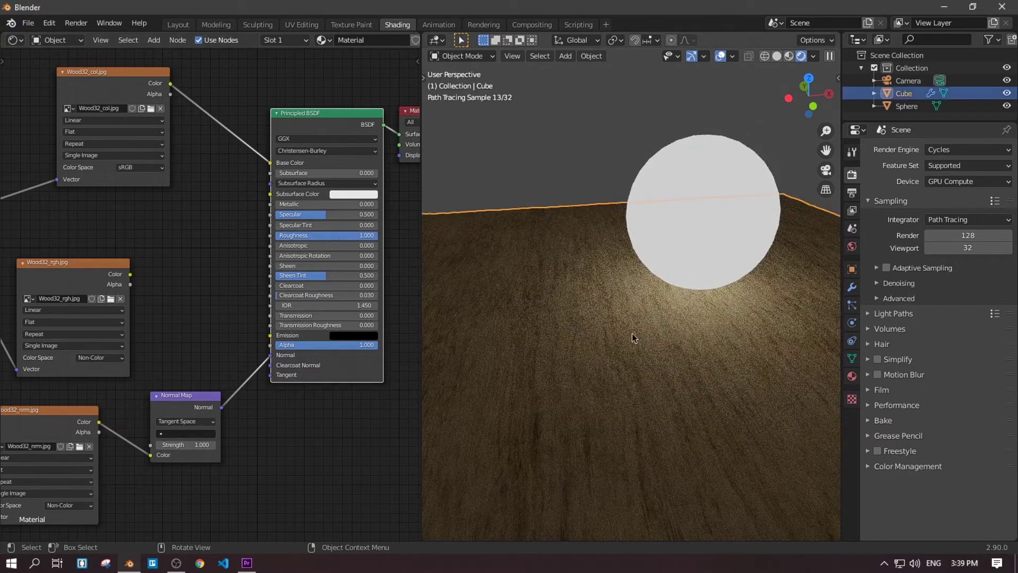
{"action": "left_click_drag", "start_coordinate": [353, 236], "coordinate": [286, 236]}
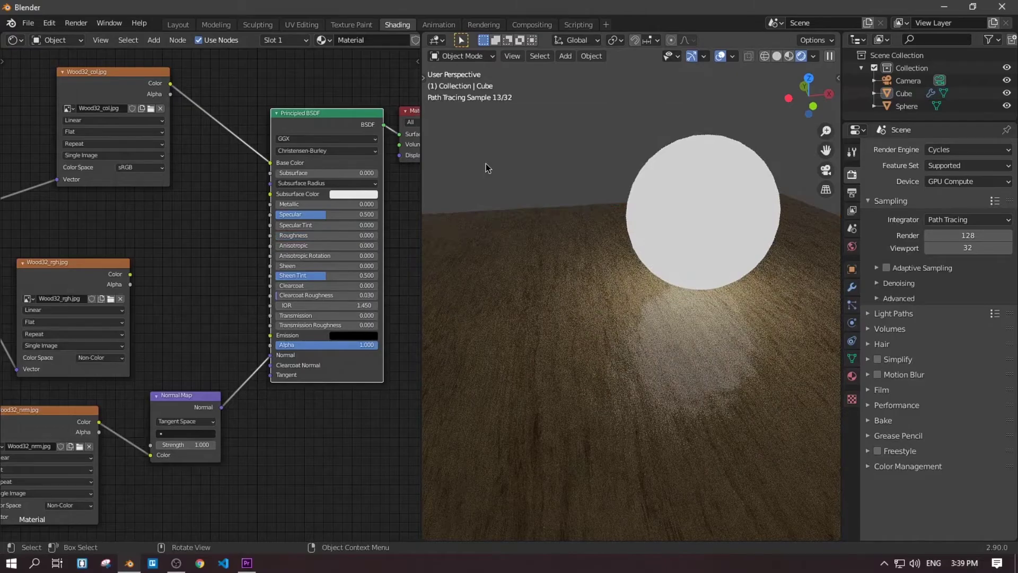
{"action": "left_click", "coordinate": [762, 399]}
{"action": "scroll", "coordinate": [763, 400], "scroll_direction": "up", "scroll_amount": 3}
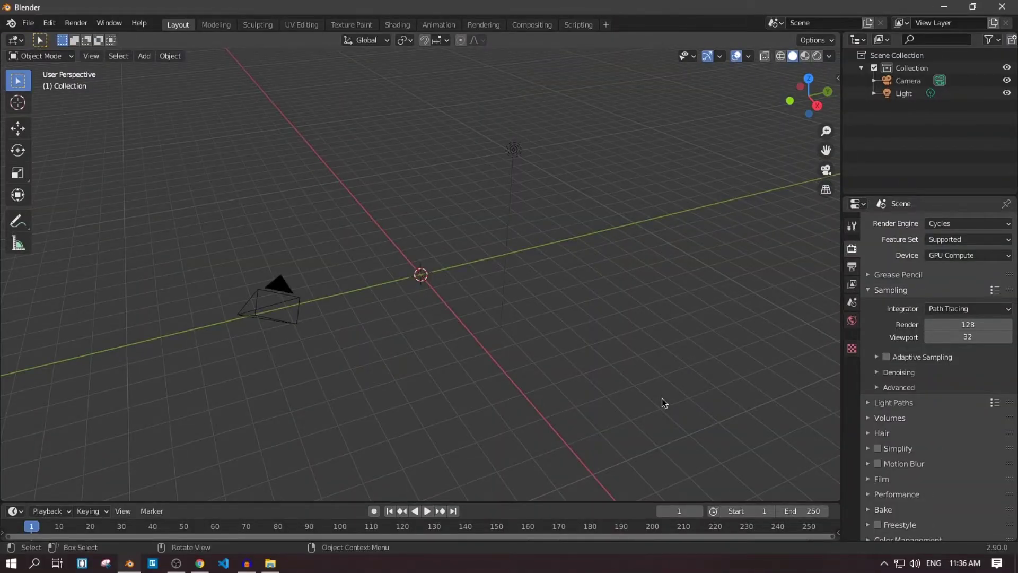
Add a plane mesh, scale it up into a large flat surface, and show its material settings.
{"action": "key", "text": "shift+a"}
{"action": "left_click", "coordinate": [378, 216]}
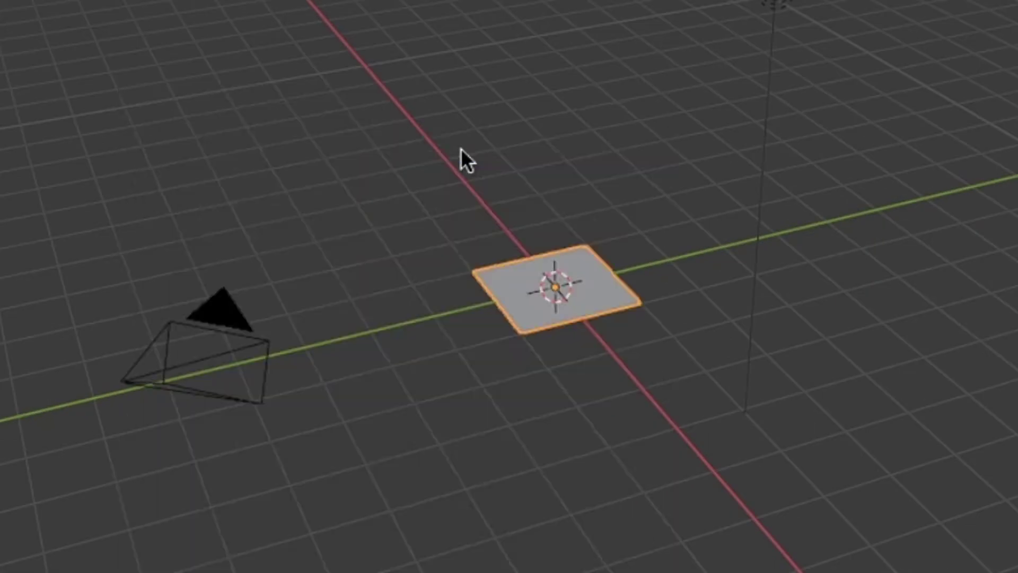
{"action": "key", "text": "s"}
{"action": "left_click", "coordinate": [839, 388]}
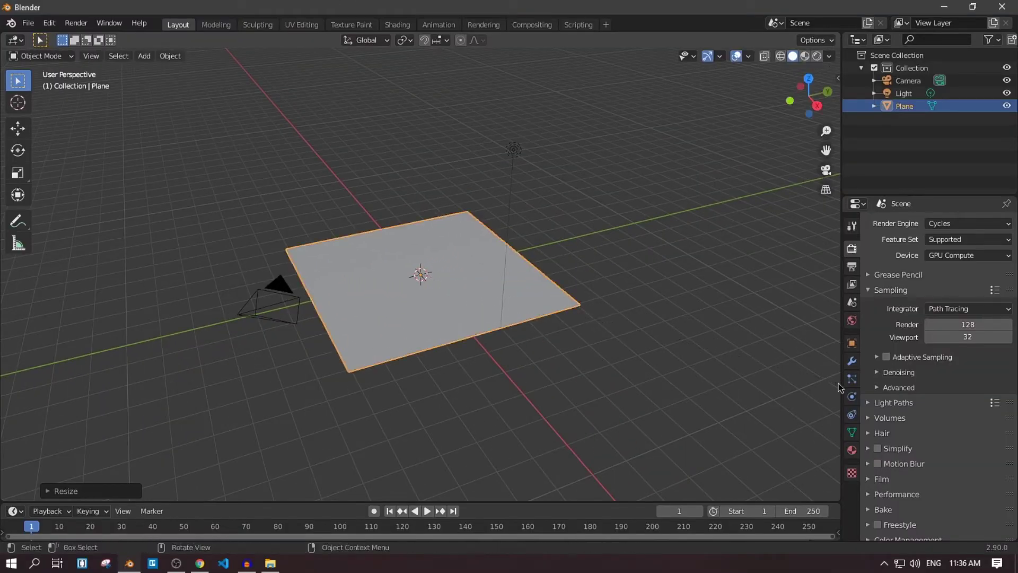
{"action": "left_click", "coordinate": [721, 373]}
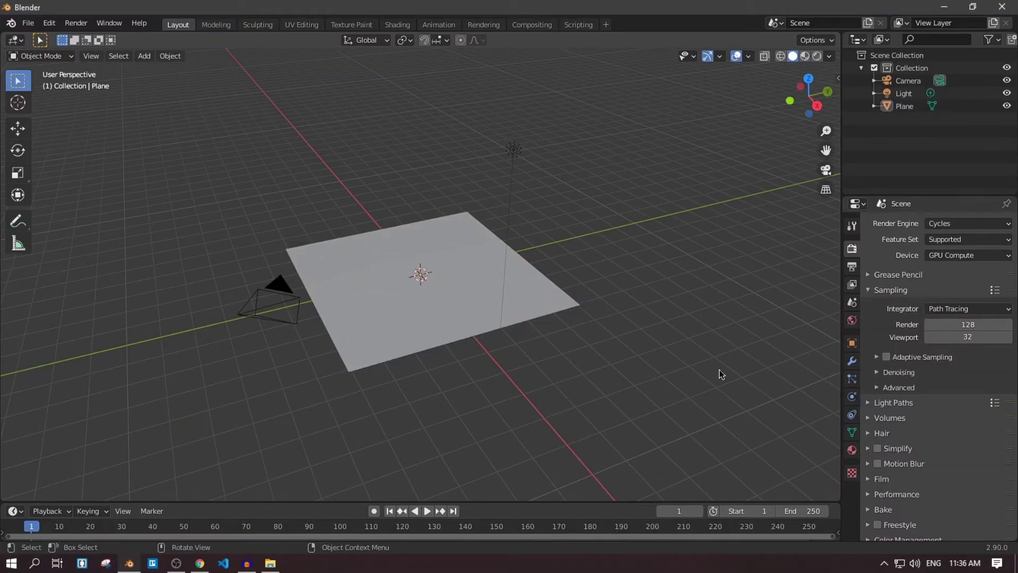
{"action": "left_click", "coordinate": [540, 299]}
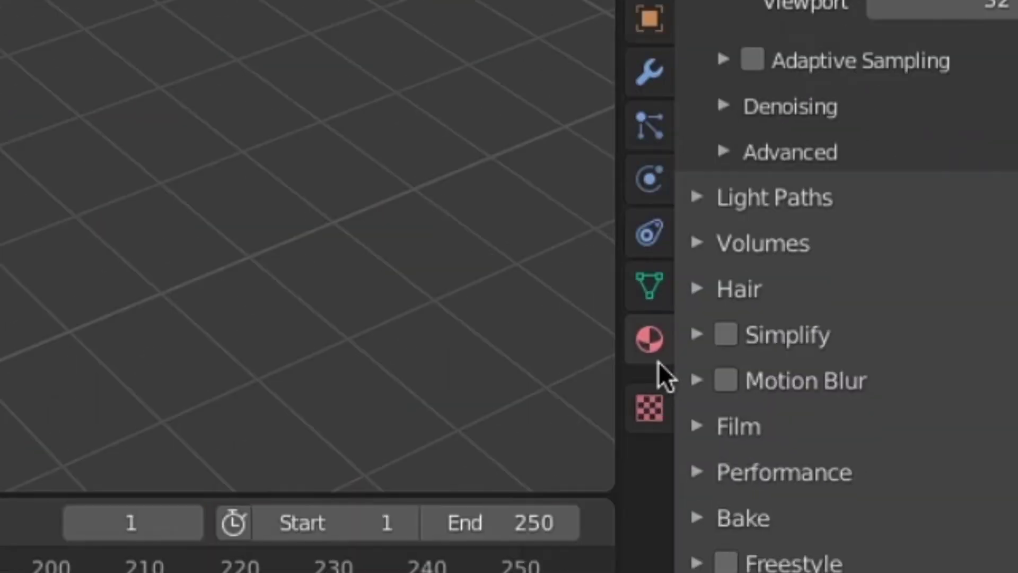
{"action": "left_click", "coordinate": [658, 358]}
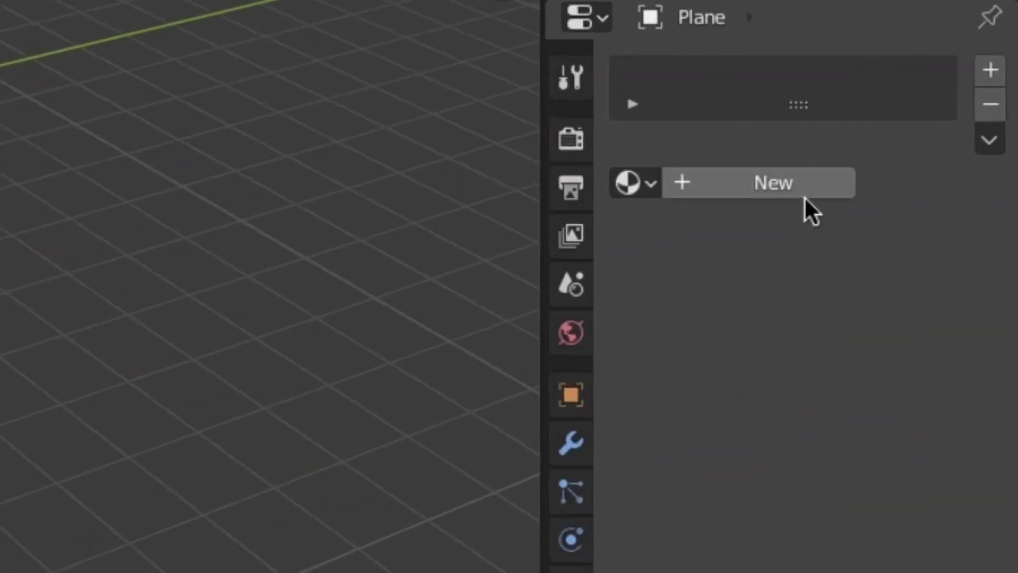
Create a new material, Material.001, for the plane and expand its Preview sphere.
{"action": "left_click", "coordinate": [804, 196]}
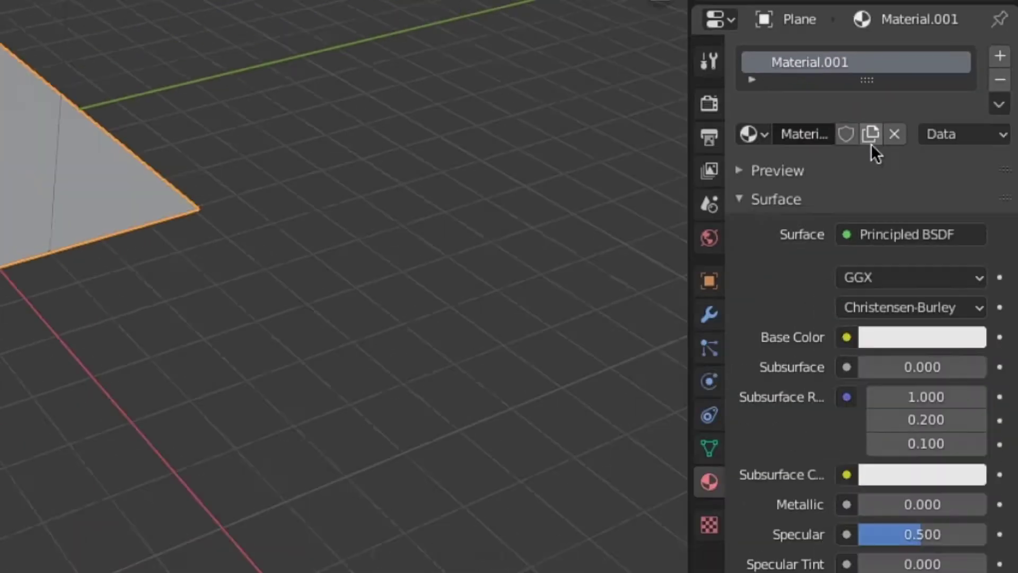
{"action": "scroll", "coordinate": [860, 530], "scroll_direction": "down", "scroll_amount": 6}
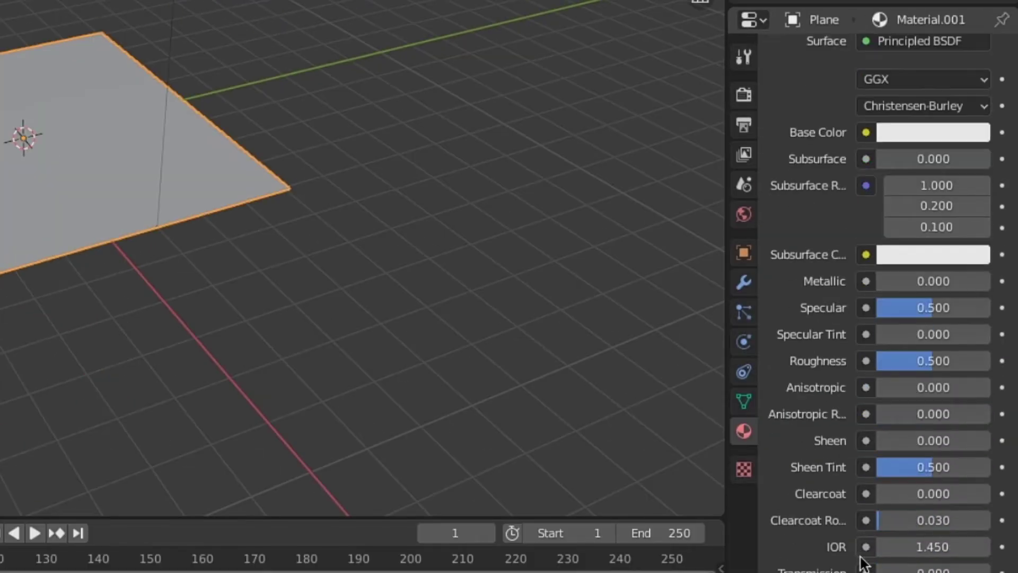
{"action": "scroll", "coordinate": [861, 562], "scroll_direction": "down", "scroll_amount": 8}
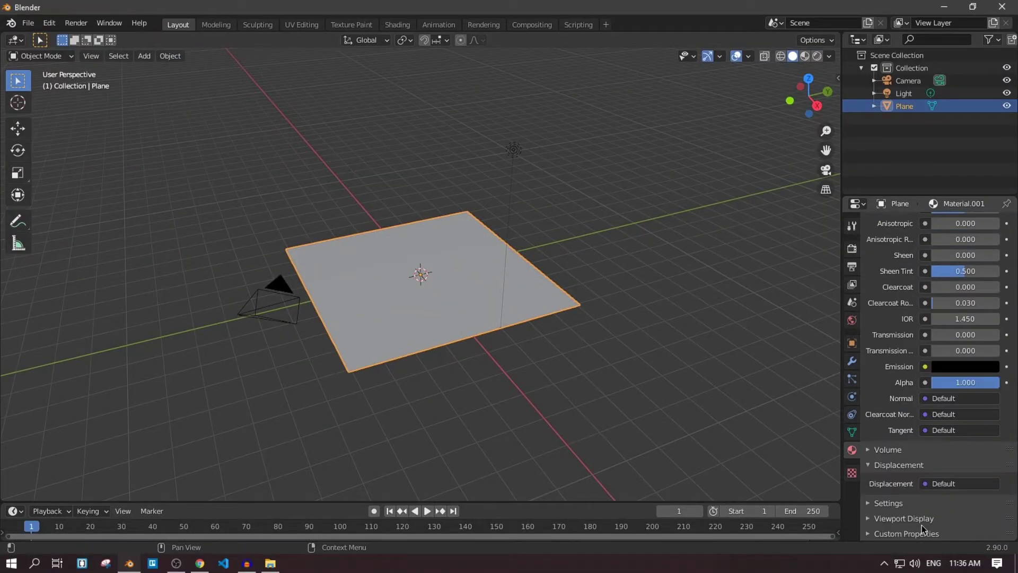
{"action": "scroll", "coordinate": [922, 528], "scroll_direction": "up", "scroll_amount": 12}
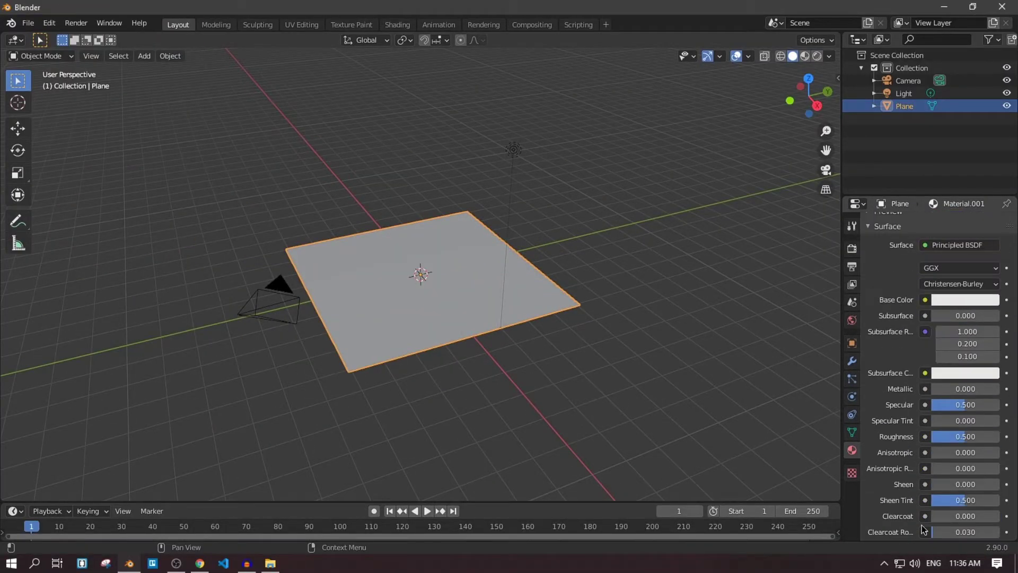
{"action": "left_click", "coordinate": [881, 285]}
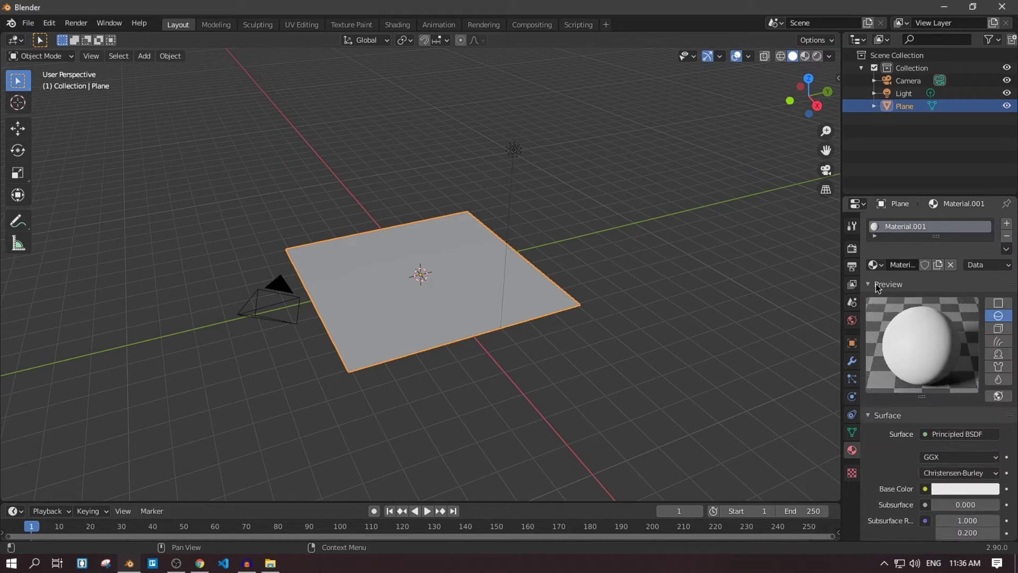
Set the Base Color to pinkish red (H 0.983, S 0.751, V 0.906).
{"action": "scroll", "coordinate": [932, 402], "scroll_direction": "down", "scroll_amount": 10}
{"action": "scroll", "coordinate": [942, 497], "scroll_direction": "up", "scroll_amount": 10}
{"action": "scroll", "coordinate": [942, 498], "scroll_direction": "down", "scroll_amount": 10}
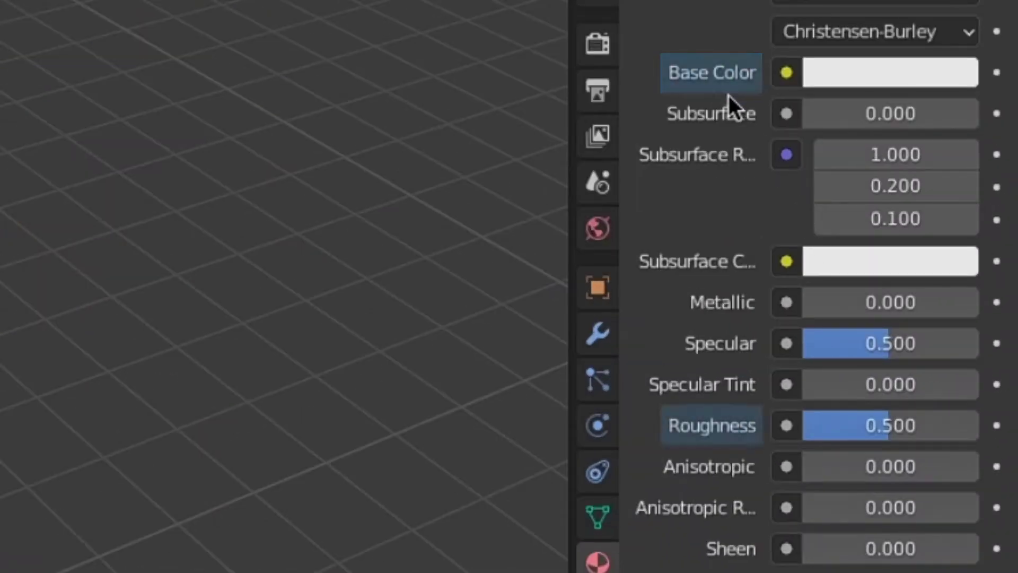
{"action": "scroll", "coordinate": [734, 435], "scroll_direction": "up", "scroll_amount": 5}
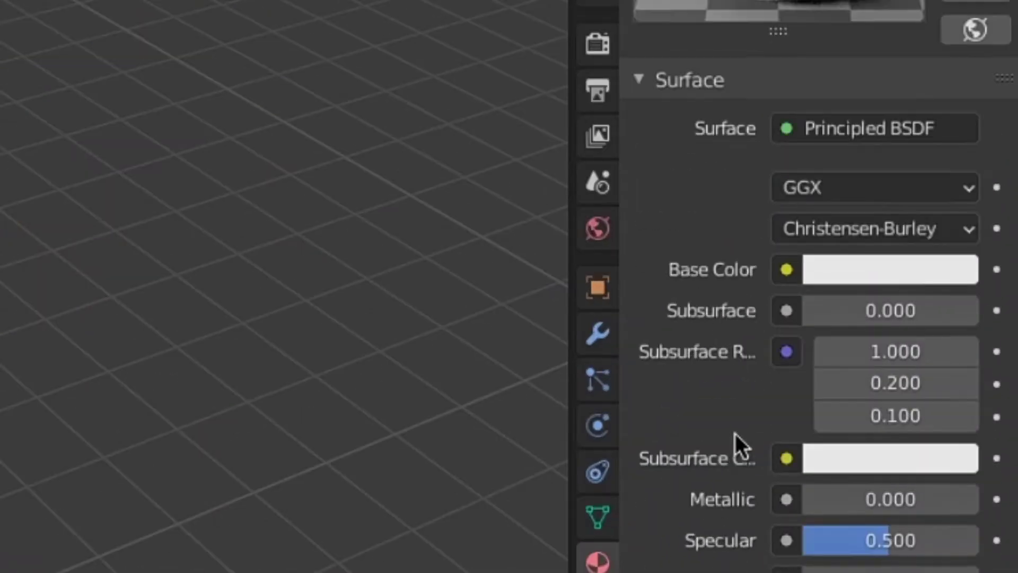
{"action": "scroll", "coordinate": [831, 275], "scroll_direction": "up", "scroll_amount": 3}
{"action": "scroll", "coordinate": [875, 406], "scroll_direction": "up", "scroll_amount": 5}
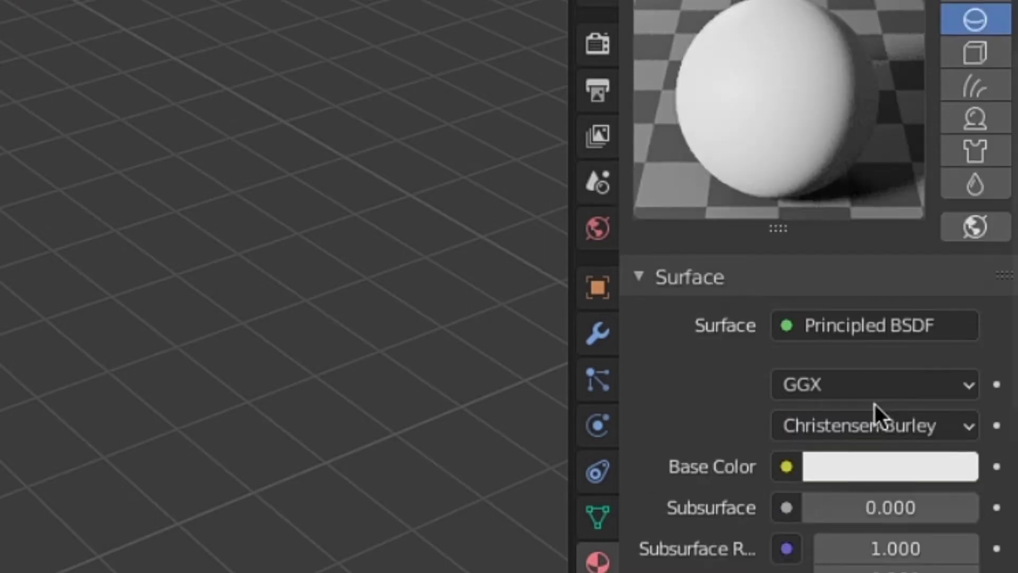
{"action": "left_click", "coordinate": [886, 534]}
{"action": "mouse_move", "coordinate": [797, 213]}
{"action": "left_mouse_down"}
{"action": "mouse_move", "coordinate": [741, 200]}
{"action": "mouse_move", "coordinate": [794, 184]}
{"action": "mouse_move", "coordinate": [786, 129]}
{"action": "mouse_move", "coordinate": [756, 169]}
{"action": "mouse_move", "coordinate": [743, 234]}
{"action": "mouse_move", "coordinate": [873, 132]}
{"action": "mouse_move", "coordinate": [755, 254]}
{"action": "mouse_move", "coordinate": [809, 115]}
{"action": "mouse_move", "coordinate": [803, 279]}
{"action": "mouse_move", "coordinate": [770, 107]}
{"action": "mouse_move", "coordinate": [830, 213]}
{"action": "mouse_move", "coordinate": [868, 194]}
{"action": "left_mouse_up"}
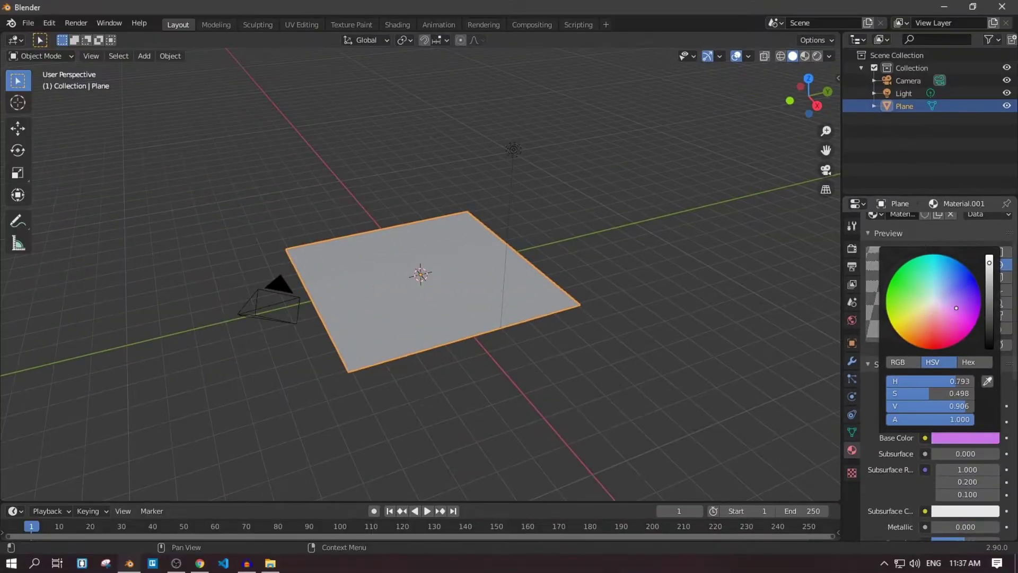
{"action": "left_click_drag", "start_coordinate": [957, 307], "coordinate": [937, 337]}
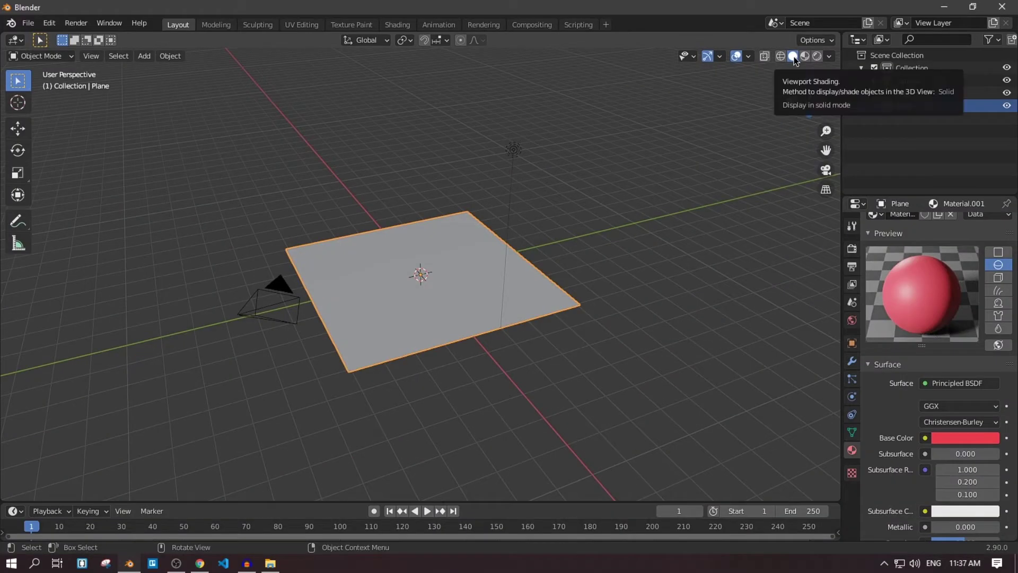
Compare the Wireframe, Solid, Material Preview and Rendered viewport modes, ending on Material Preview.
{"action": "left_click", "coordinate": [782, 57]}
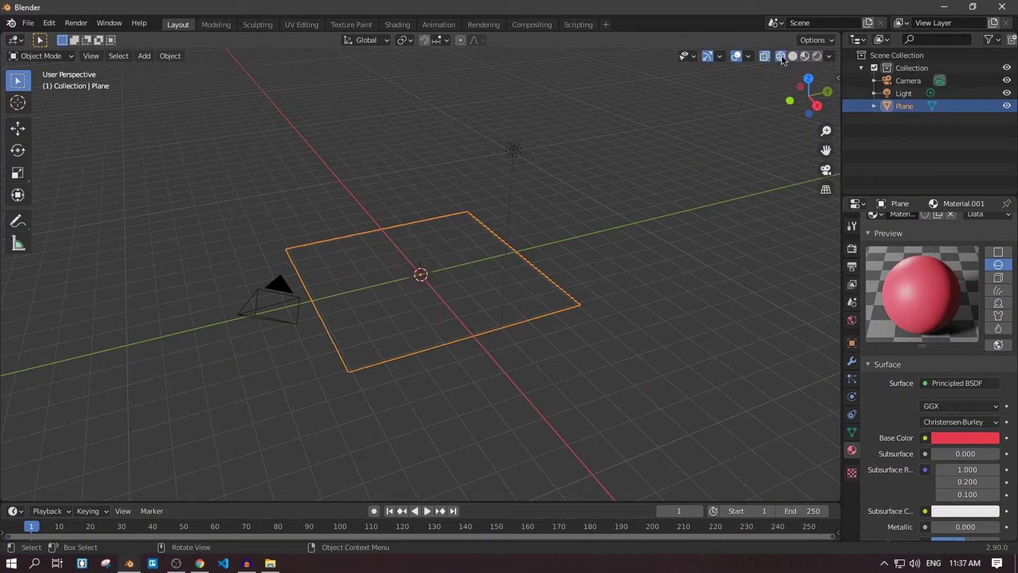
{"action": "left_click", "coordinate": [794, 57]}
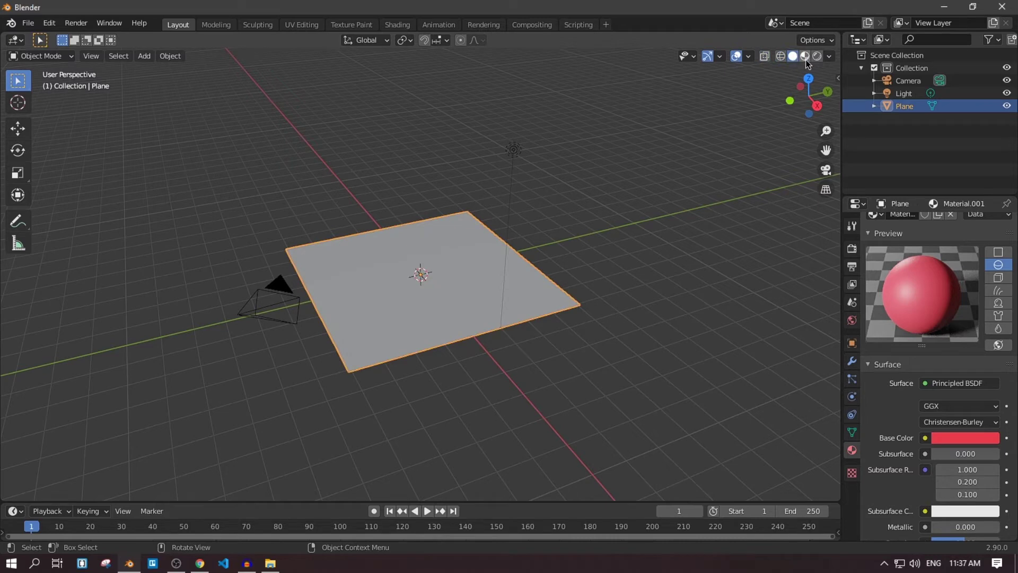
{"action": "left_click", "coordinate": [805, 57]}
{"action": "left_click", "coordinate": [817, 56]}
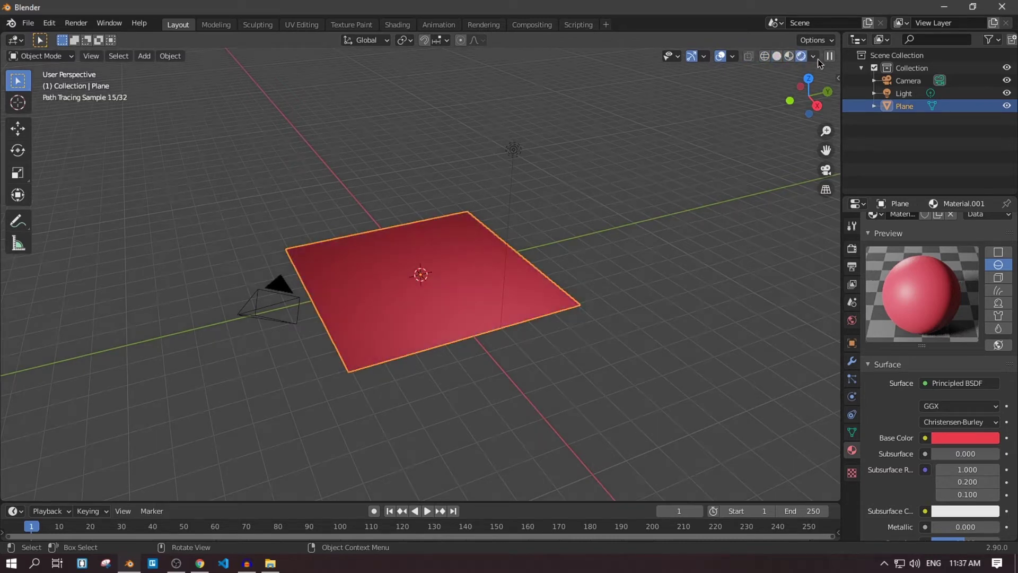
{"action": "left_click", "coordinate": [790, 58]}
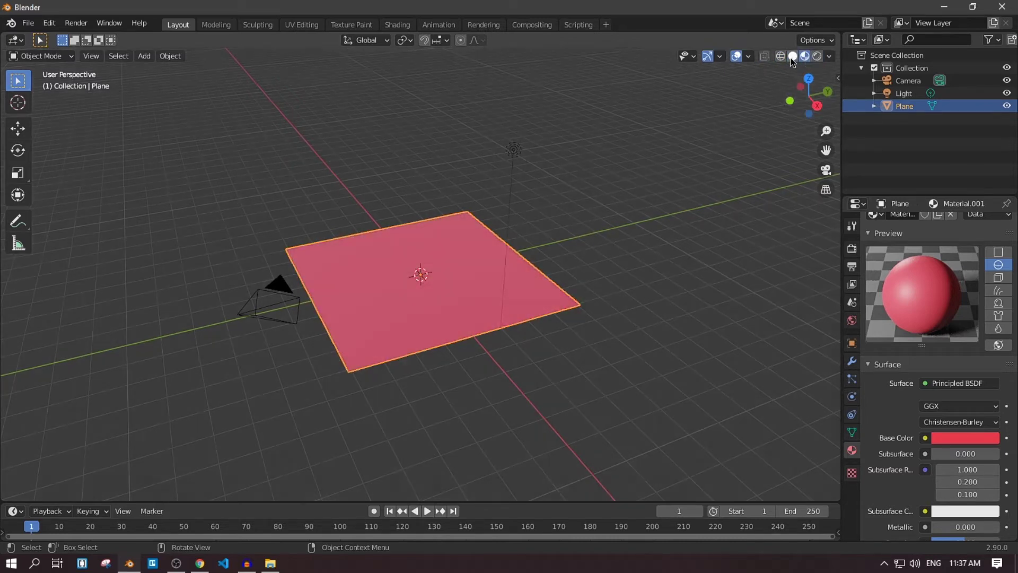
{"action": "left_click", "coordinate": [815, 60]}
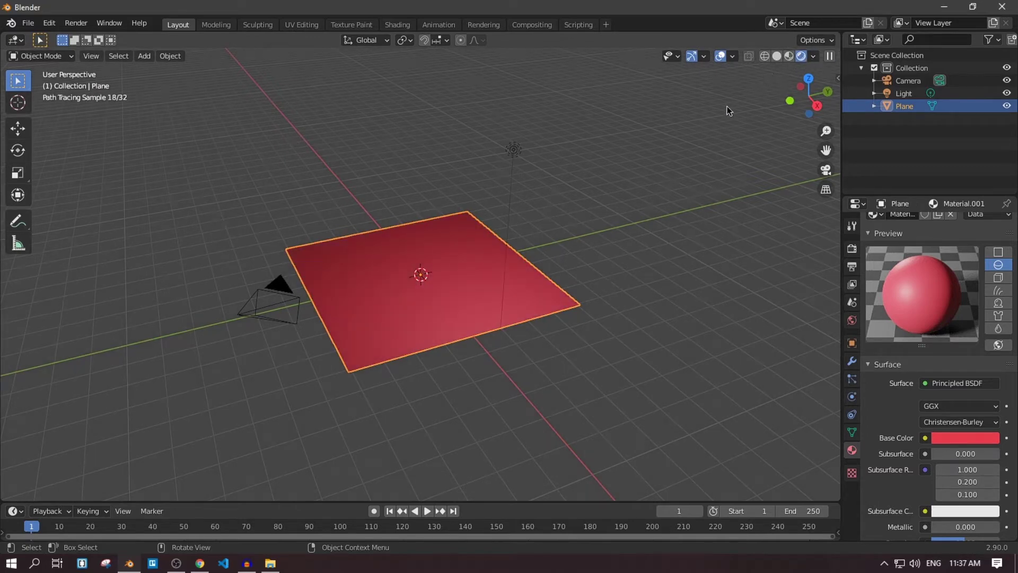
{"action": "left_click", "coordinate": [789, 57]}
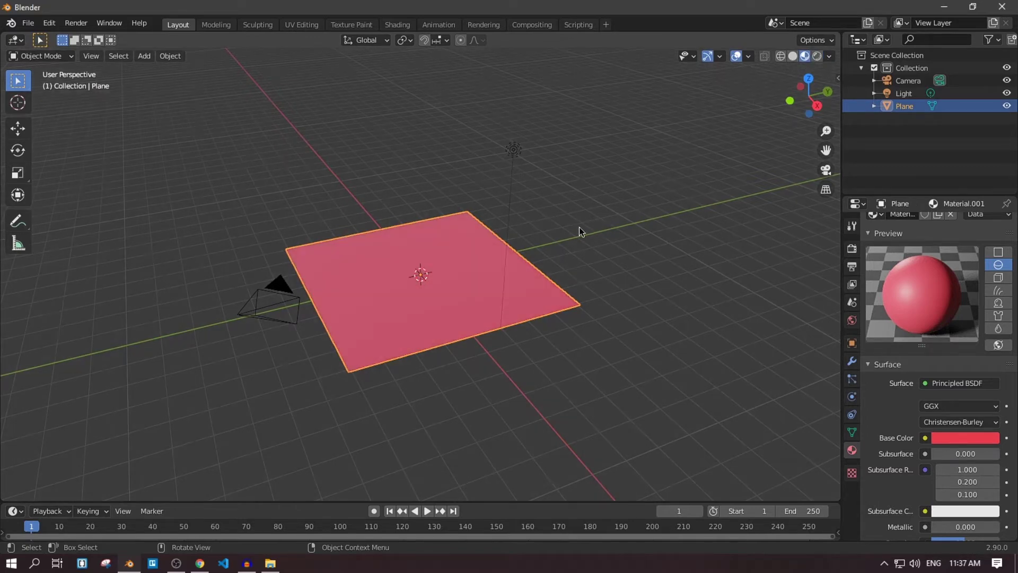
Orbit around the plane and start moving the Light.
{"action": "middle_click_drag", "start_coordinate": [580, 231], "coordinate": [665, 235]}
{"action": "left_click", "coordinate": [553, 118]}
{"action": "key", "text": "g"}
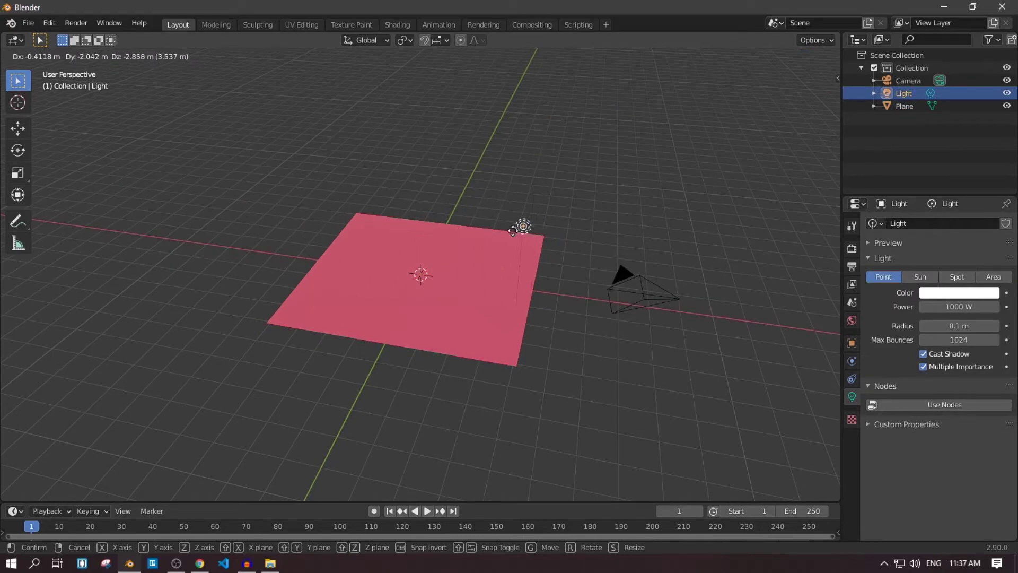
Drop the Light at the plane's far corner, switch to Rendered shading, then shift it along Y.
{"action": "left_click", "coordinate": [489, 218]}
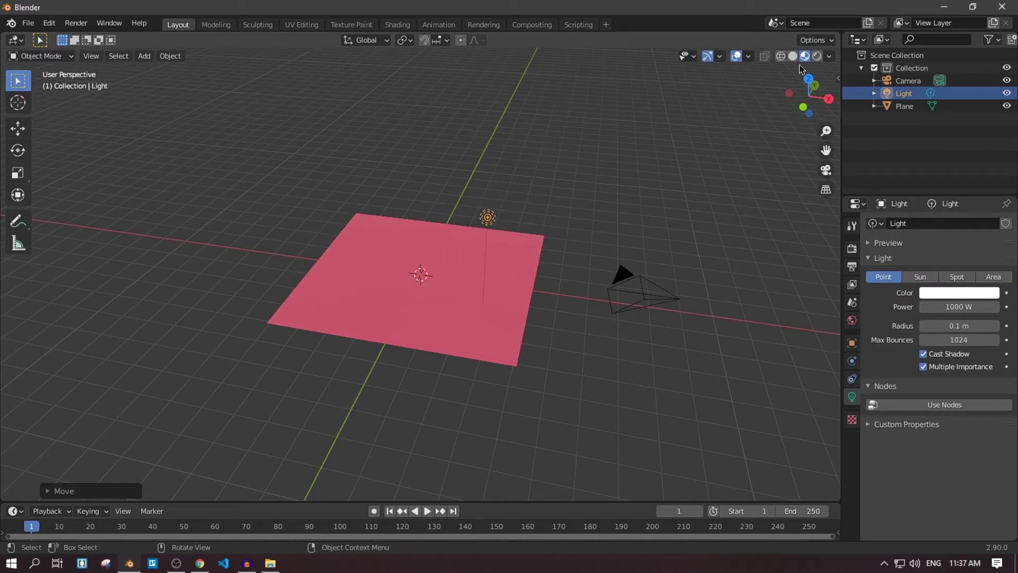
{"action": "left_click", "coordinate": [818, 58]}
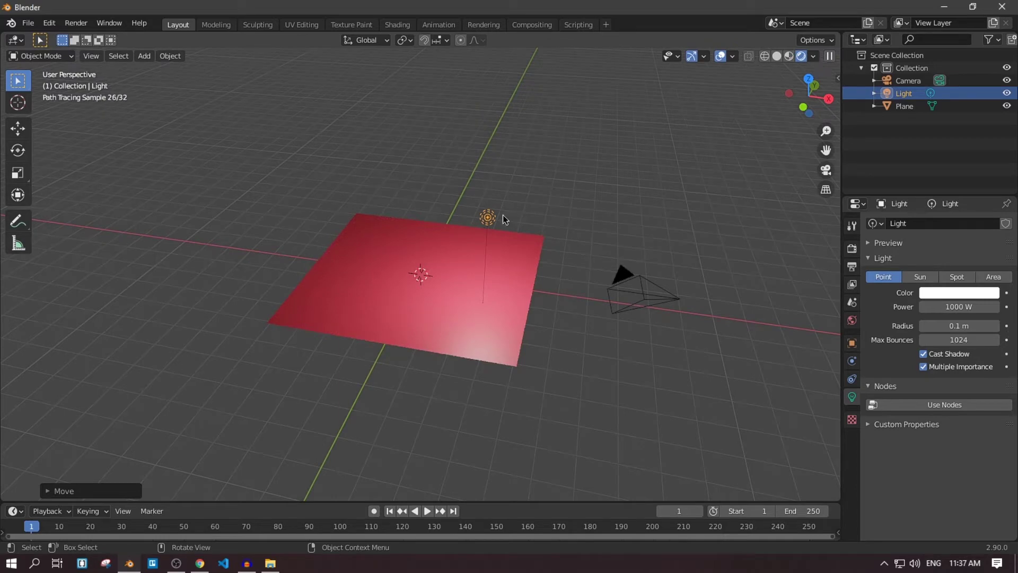
{"action": "key", "text": "g"}
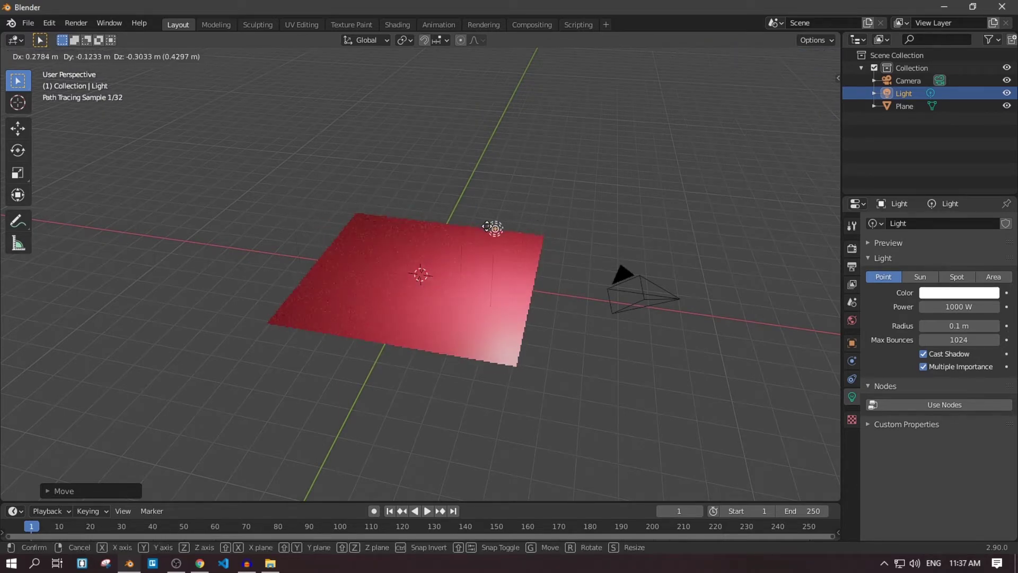
{"action": "key", "text": "y"}
{"action": "left_click", "coordinate": [411, 201]}
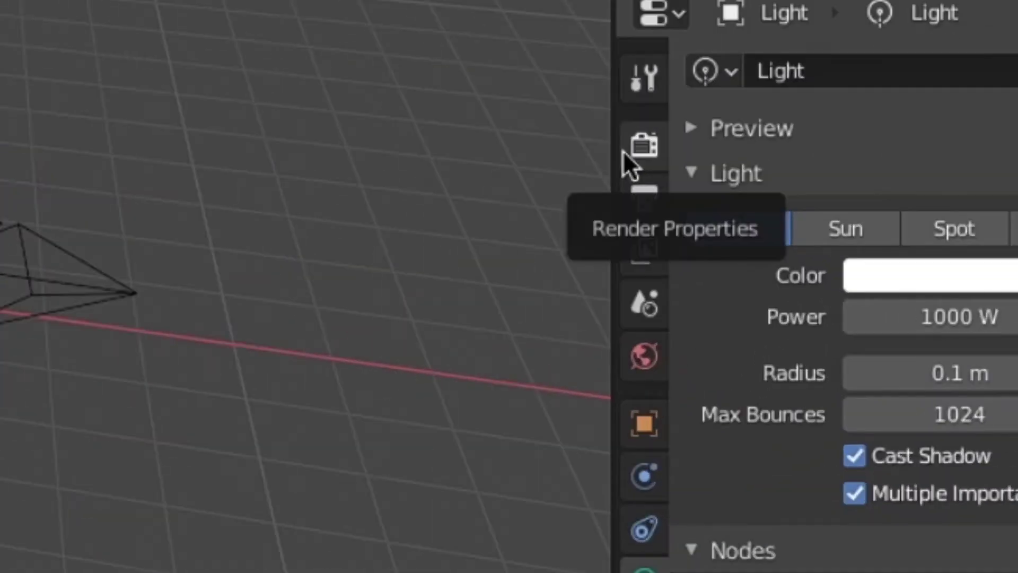
Change the Render Engine from Cycles to Eevee.
{"action": "left_click", "coordinate": [853, 247]}
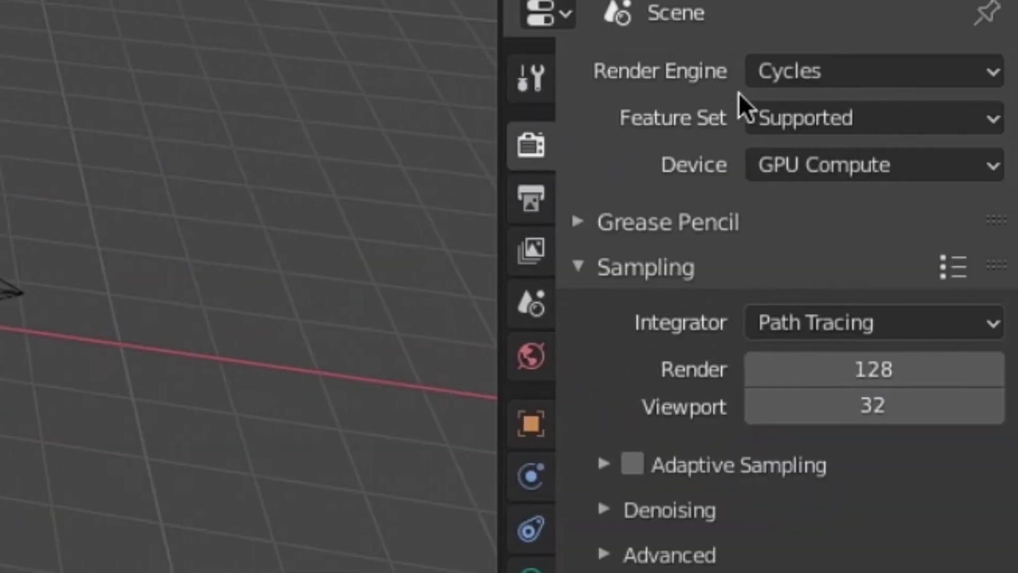
{"action": "left_click", "coordinate": [856, 73]}
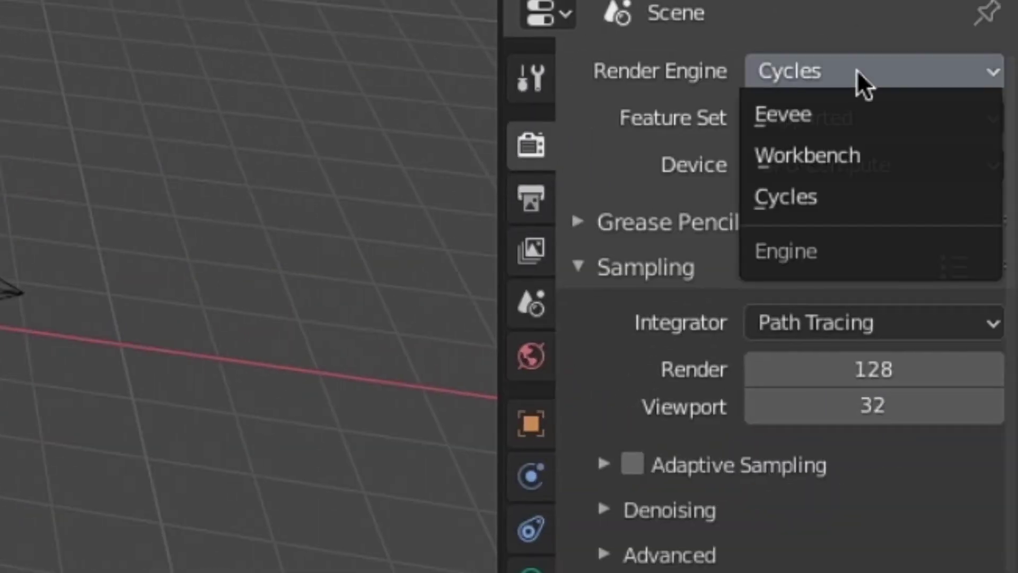
{"action": "left_click", "coordinate": [836, 115]}
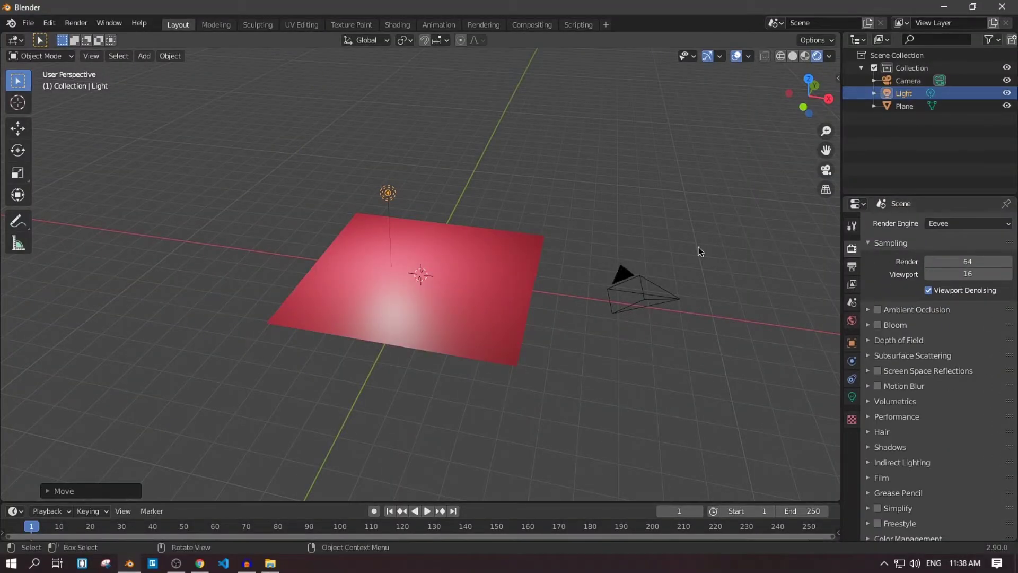
Select the plane and show its Material.001 settings.
{"action": "left_click", "coordinate": [698, 247]}
{"action": "scroll", "coordinate": [699, 247], "scroll_direction": "up", "scroll_amount": 4}
{"action": "scroll", "coordinate": [698, 246], "scroll_direction": "down", "scroll_amount": 6}
{"action": "scroll", "coordinate": [698, 246], "scroll_direction": "up", "scroll_amount": 5}
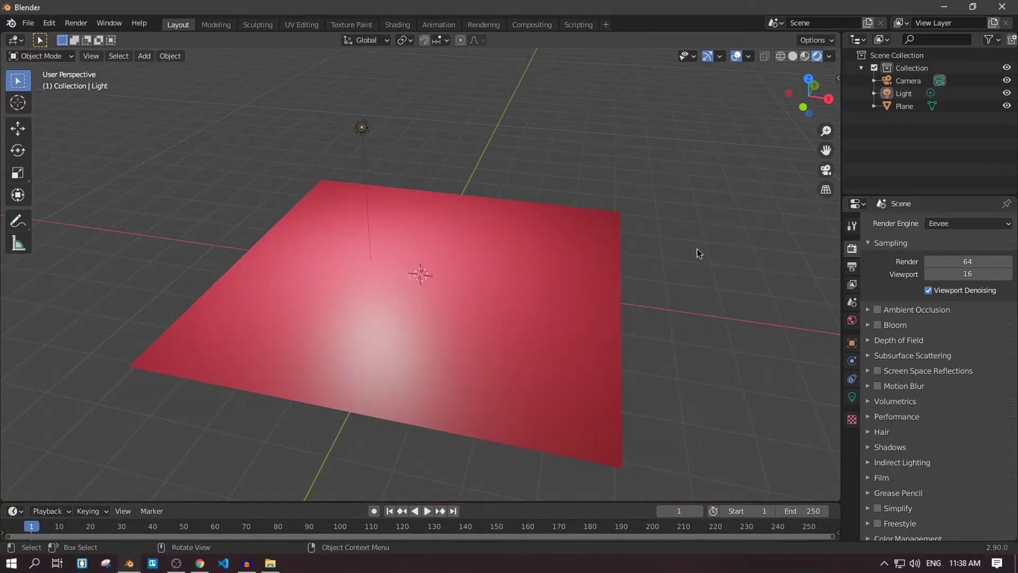
{"action": "left_click", "coordinate": [494, 259]}
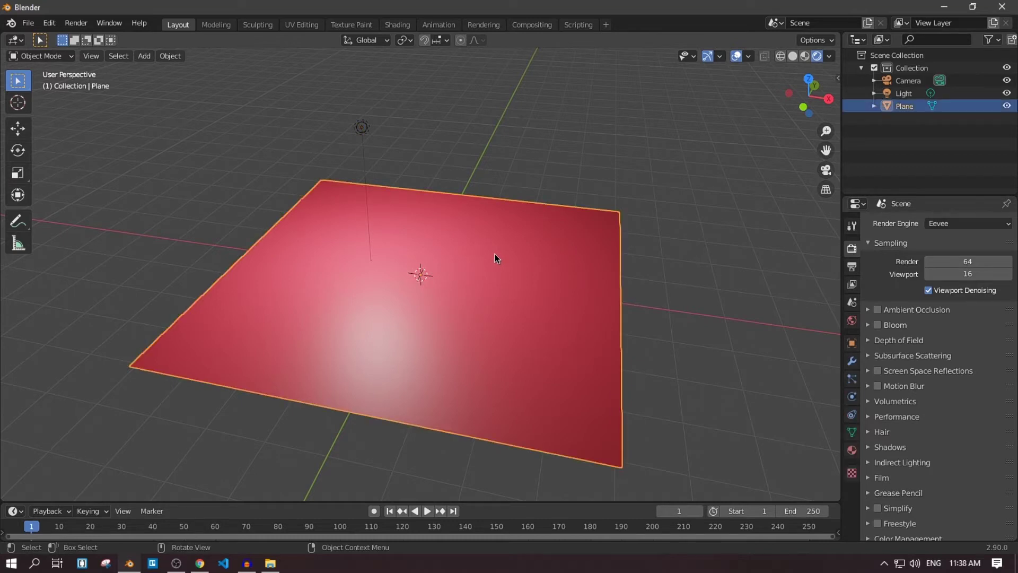
{"action": "left_click", "coordinate": [853, 450]}
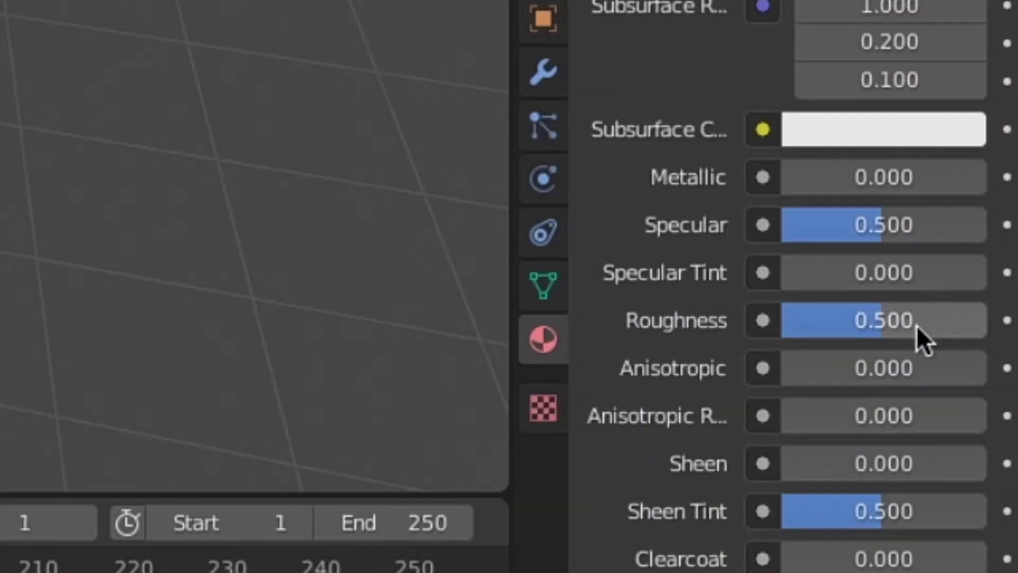
Drop the plane's Roughness to 0 for a glossy look, then return it to 1.000.
{"action": "left_click_drag", "start_coordinate": [918, 327], "coordinate": [987, 321]}
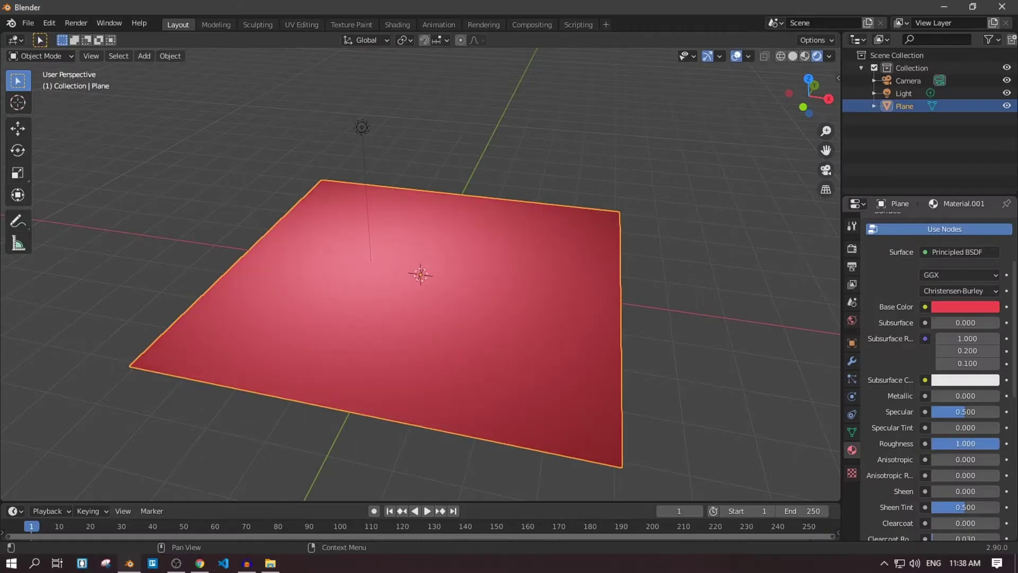
{"action": "left_click_drag", "start_coordinate": [992, 444], "coordinate": [932, 444]}
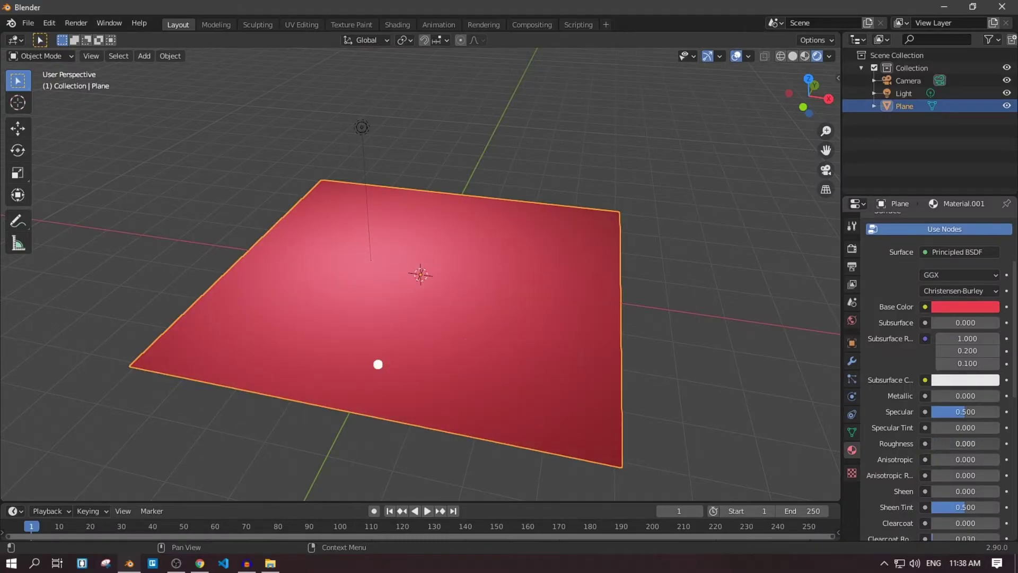
{"action": "left_click_drag", "start_coordinate": [932, 443], "coordinate": [992, 443]}
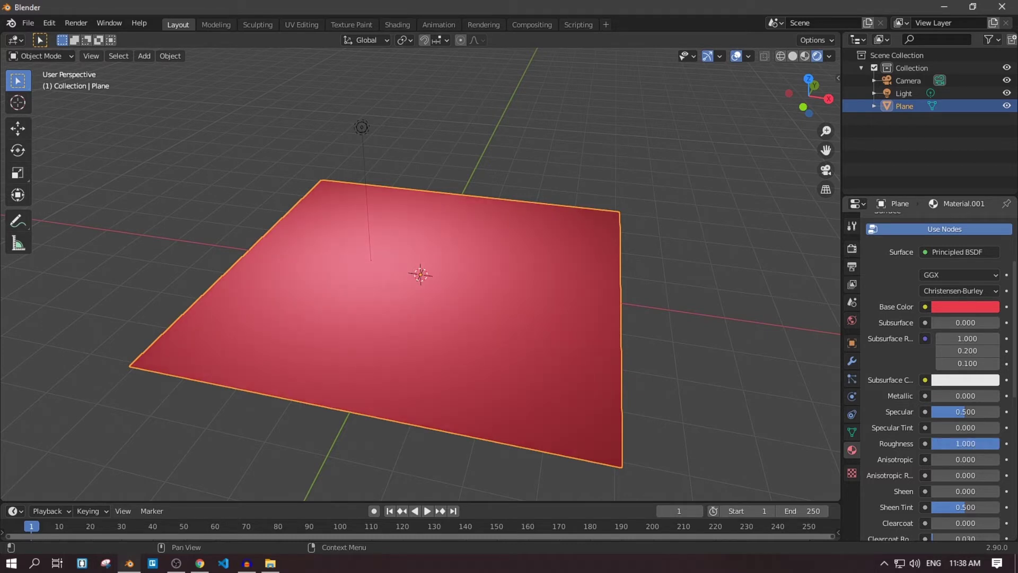
{"action": "scroll", "coordinate": [704, 352], "scroll_direction": "down", "scroll_amount": 4}
{"action": "middle_click_drag", "start_coordinate": [704, 352], "coordinate": [567, 348]}
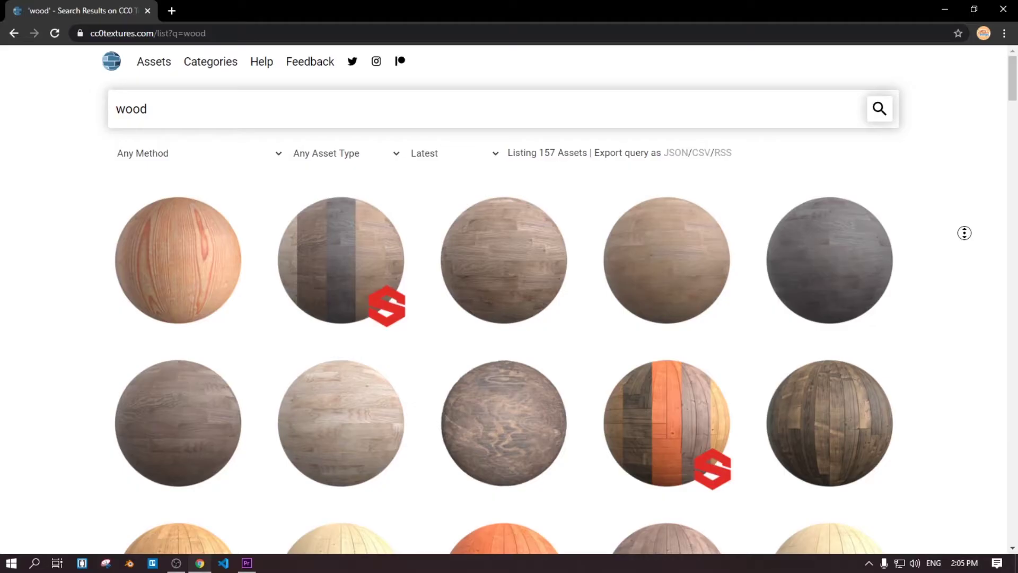
{"action": "middle_click_drag", "start_coordinate": [964, 233], "coordinate": [962, 252]}
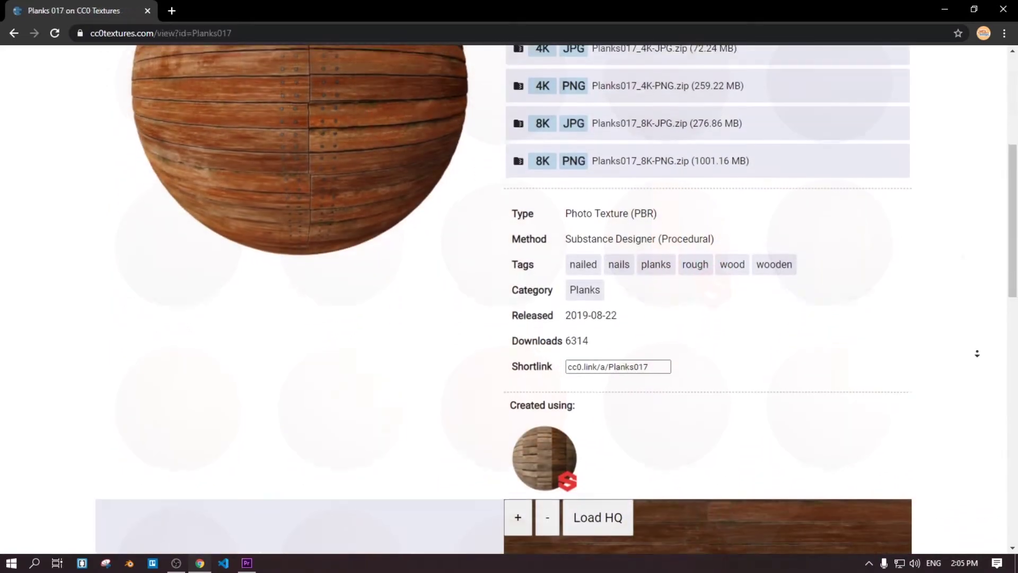
Zoom in on and rotate the Planks 017 Sketchfab plank preview.
{"action": "middle_click_drag", "start_coordinate": [977, 353], "coordinate": [977, 353]}
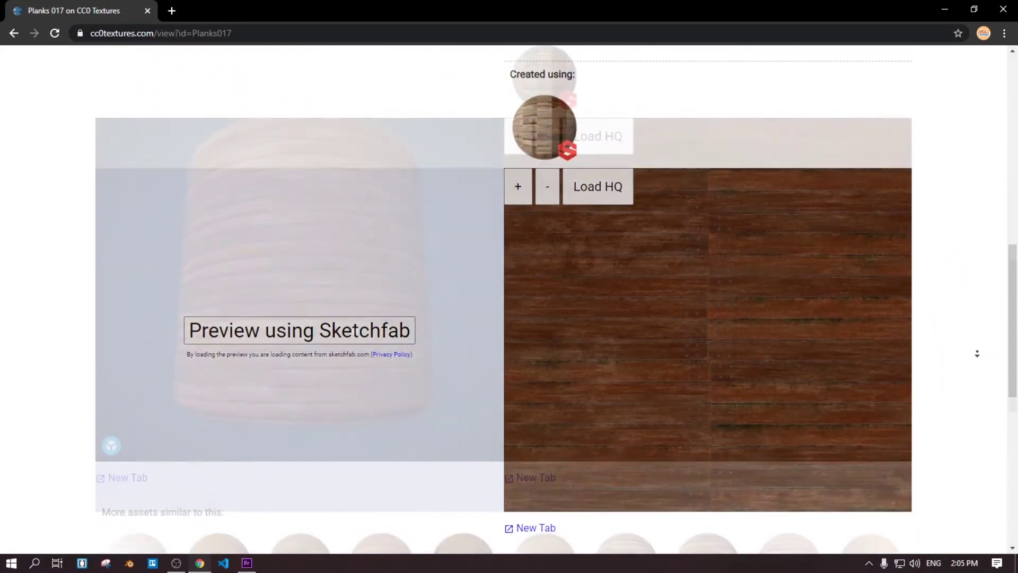
{"action": "scroll", "coordinate": [404, 341], "scroll_direction": "up", "scroll_amount": 5}
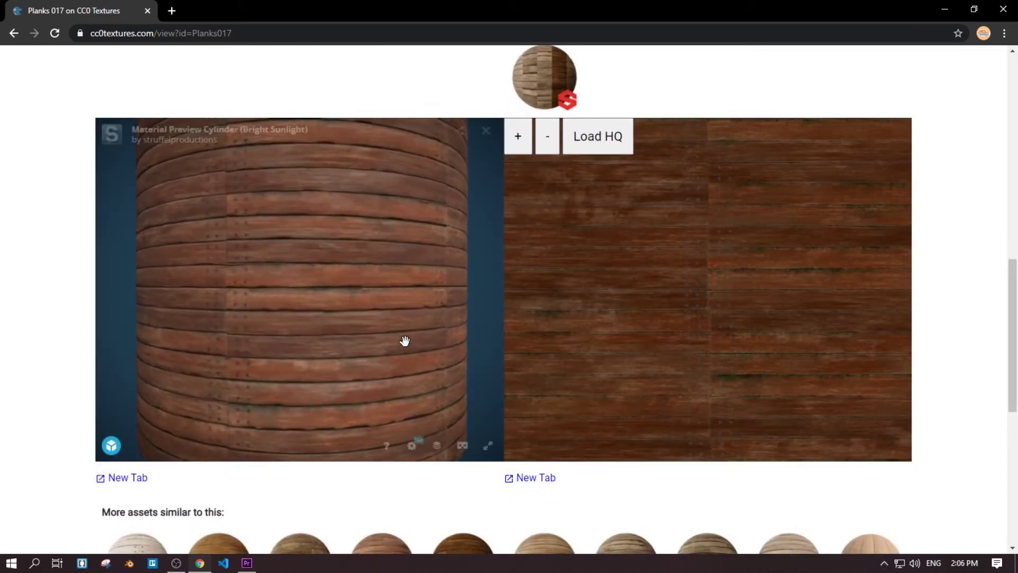
{"action": "left_click_drag", "start_coordinate": [325, 337], "coordinate": [236, 350]}
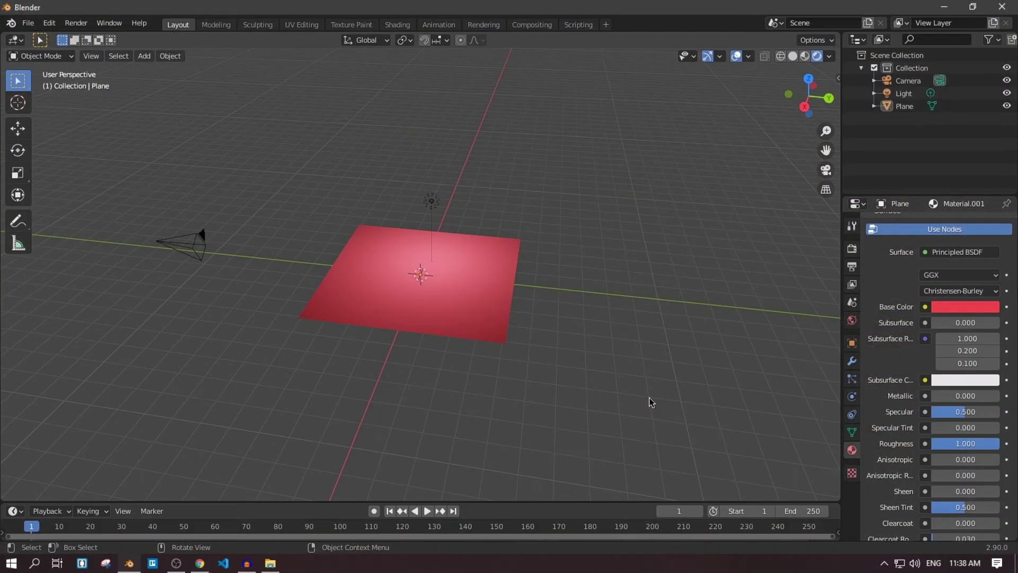
{"action": "scroll", "coordinate": [921, 473], "scroll_direction": "up", "scroll_amount": 5}
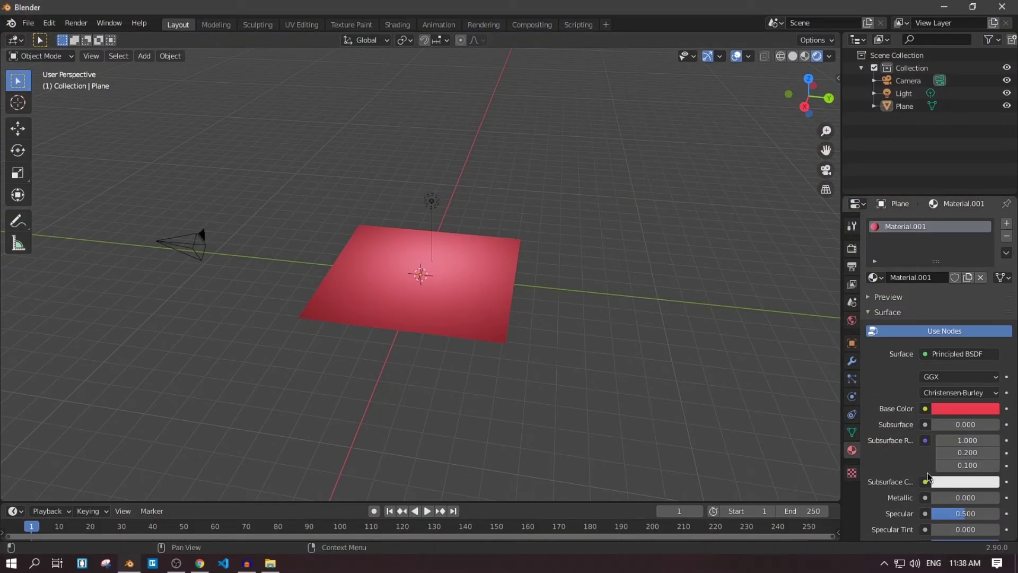
{"action": "scroll", "coordinate": [927, 476], "scroll_direction": "down", "scroll_amount": 15}
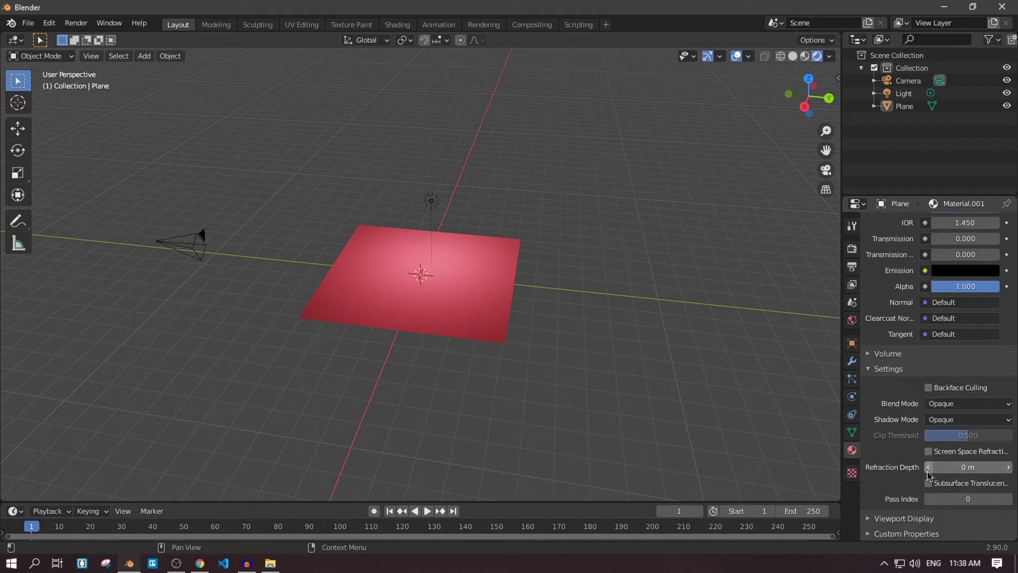
{"action": "scroll", "coordinate": [927, 476], "scroll_direction": "up", "scroll_amount": 14}
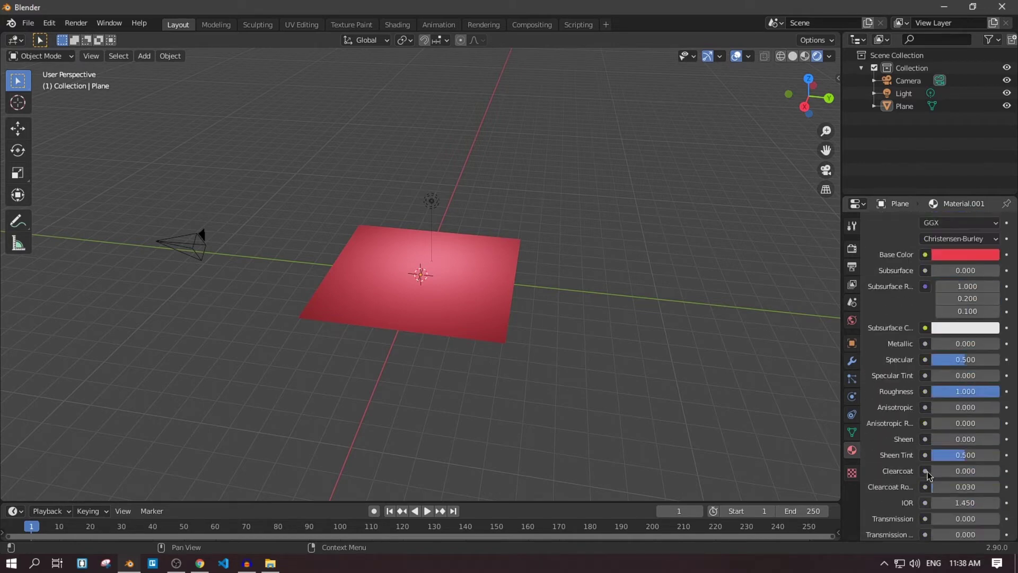
{"action": "scroll", "coordinate": [927, 476], "scroll_direction": "up", "scroll_amount": 2}
{"action": "scroll", "coordinate": [927, 476], "scroll_direction": "down", "scroll_amount": 16}
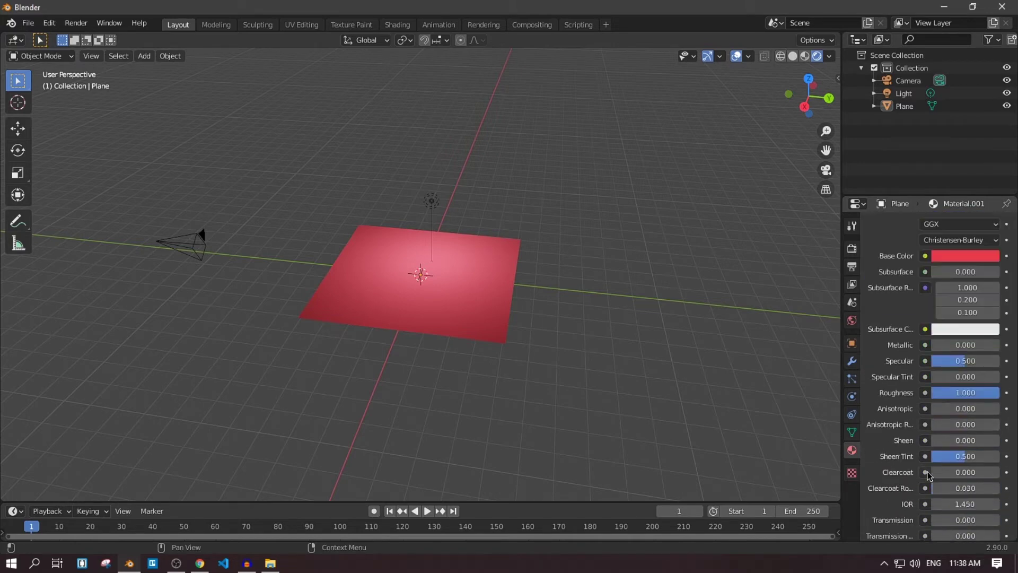
{"action": "scroll", "coordinate": [927, 476], "scroll_direction": "up", "scroll_amount": 14}
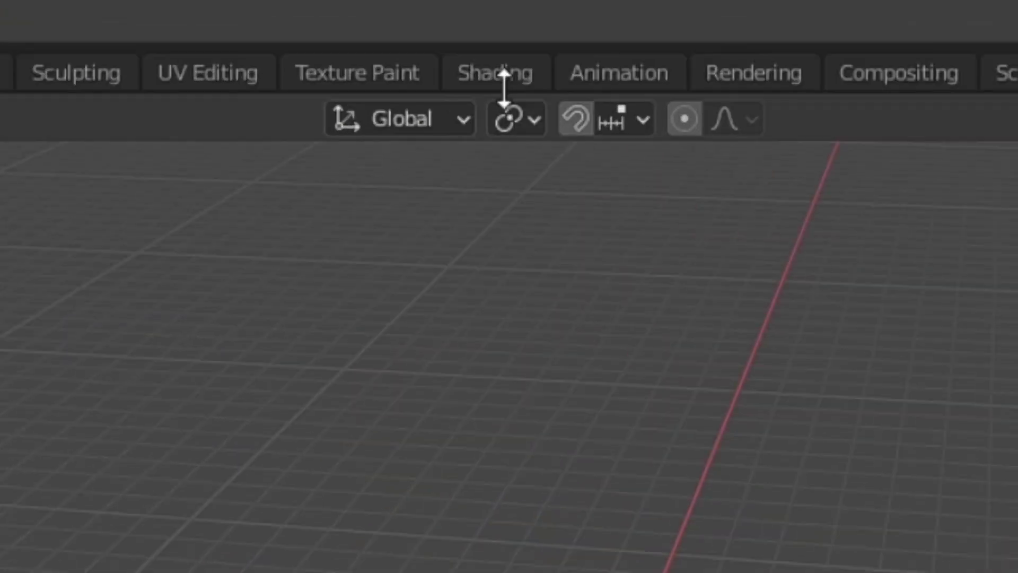
{"action": "left_click", "coordinate": [498, 85]}
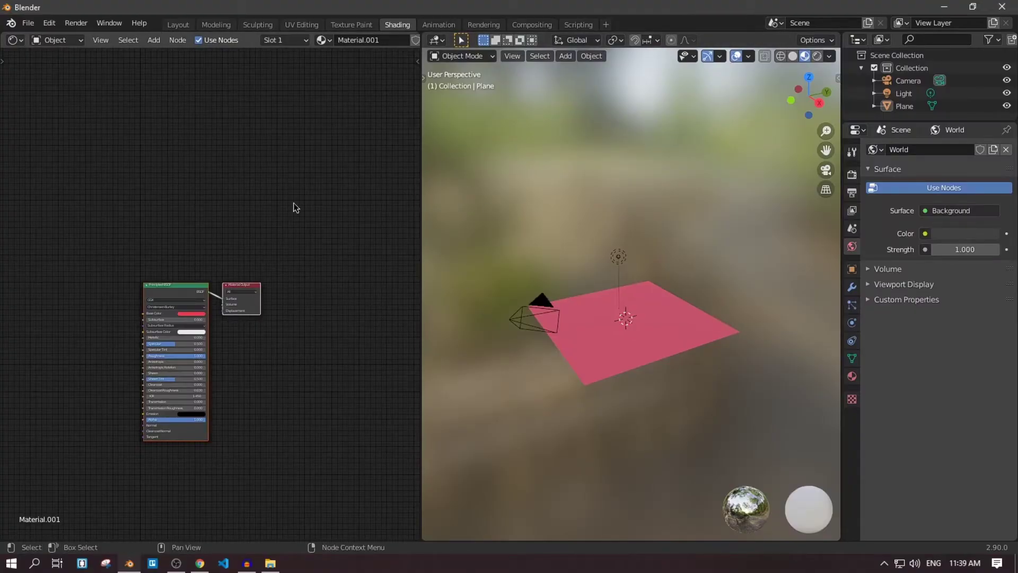
Arrange the Principled BSDF and Material Output nodes legibly in the Shading node editor.
{"action": "scroll", "coordinate": [341, 373], "scroll_direction": "up", "scroll_amount": 3}
{"action": "middle_click_drag", "start_coordinate": [298, 427], "coordinate": [303, 295]}
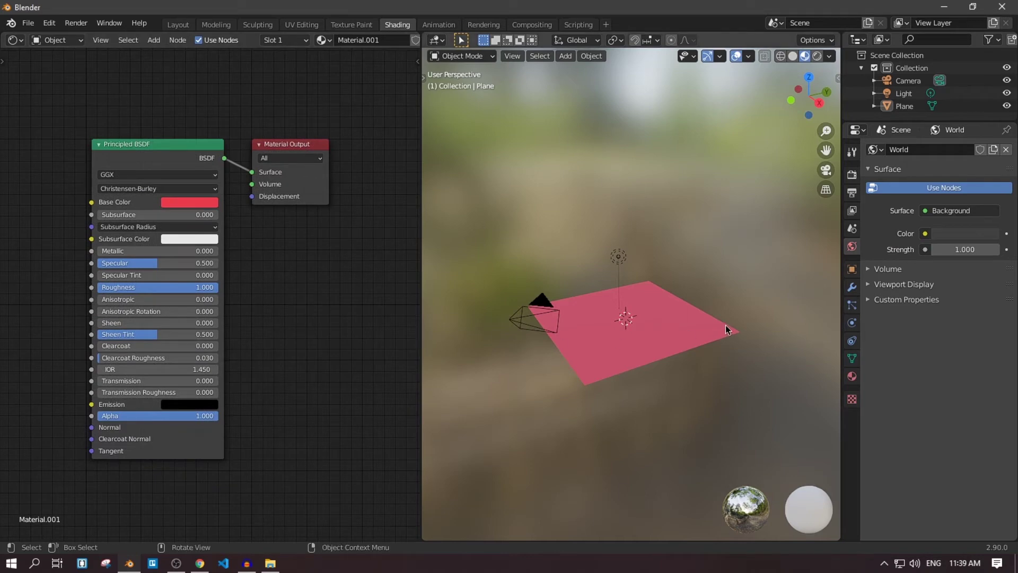
{"action": "left_click_drag", "start_coordinate": [59, 107], "coordinate": [93, 125]}
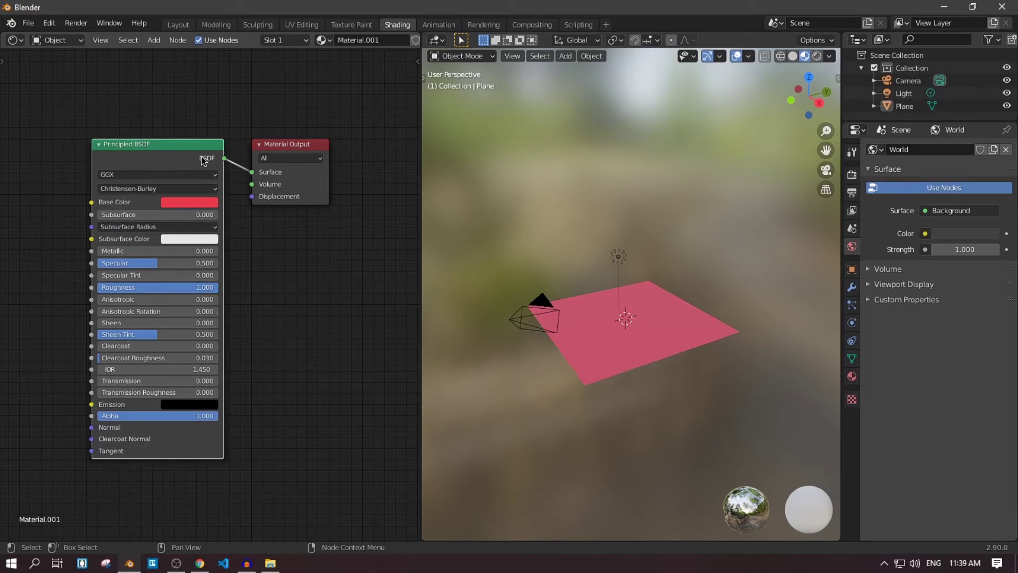
{"action": "left_click", "coordinate": [852, 376]}
{"action": "scroll", "coordinate": [951, 348], "scroll_direction": "down", "scroll_amount": 6}
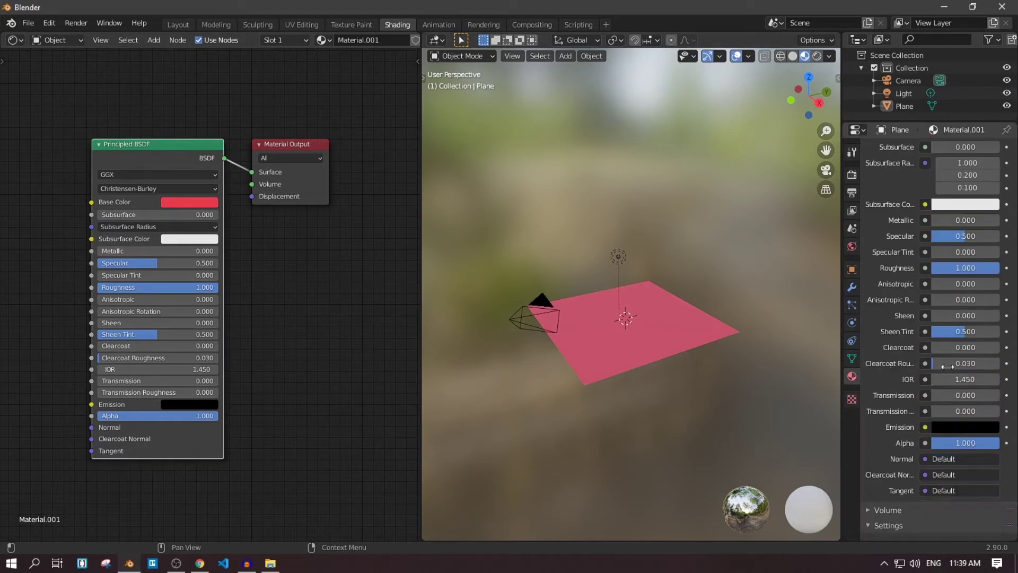
{"action": "left_click_drag", "start_coordinate": [178, 166], "coordinate": [147, 155]}
{"action": "middle_click_drag", "start_coordinate": [239, 284], "coordinate": [340, 295]}
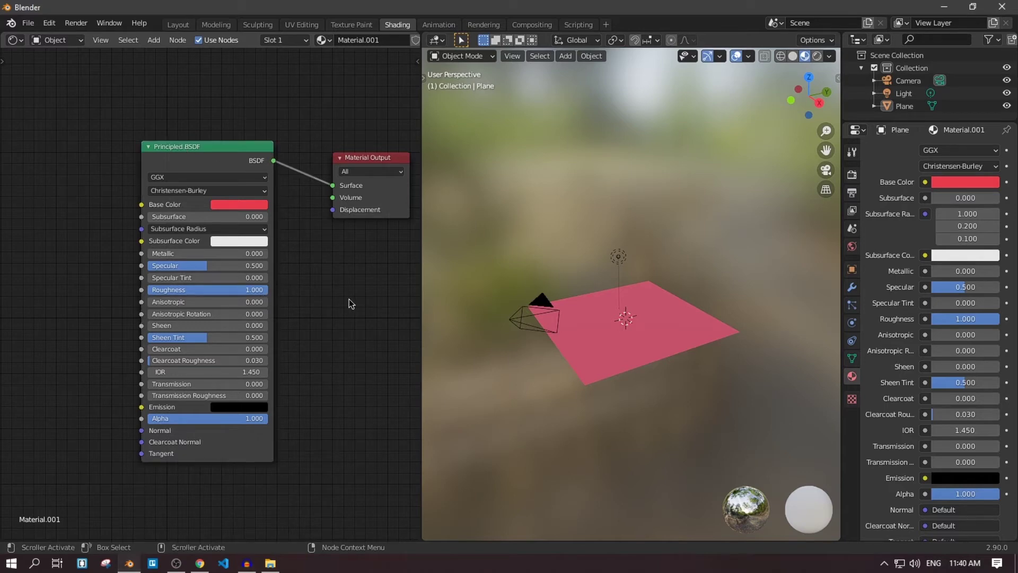
{"action": "left_click", "coordinate": [199, 564]}
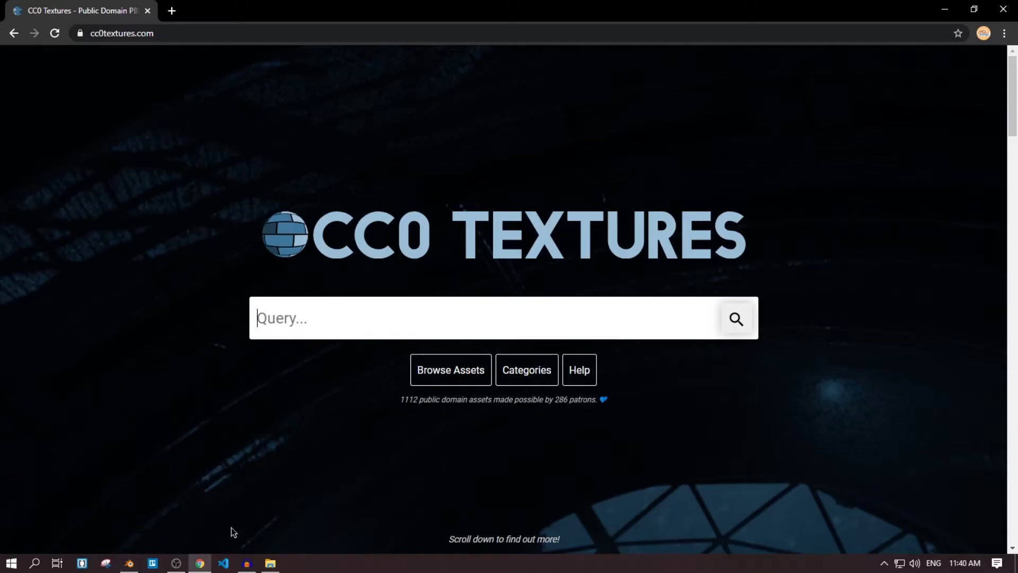
Search CC0 Textures for 'bricks' and download Bricks052 as the 2K JPG version.
{"action": "middle_click", "coordinate": [826, 284]}
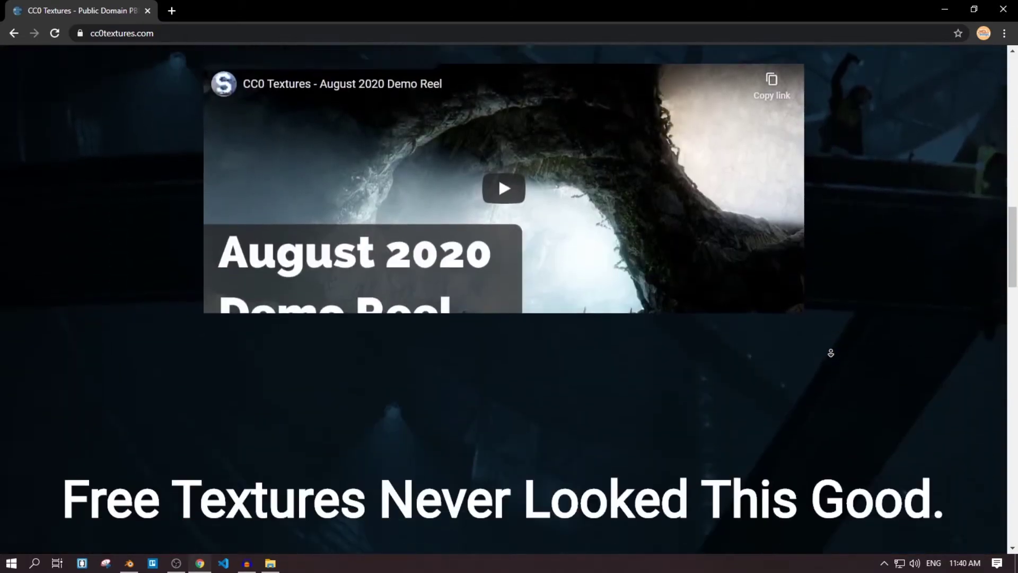
{"action": "scroll", "coordinate": [845, 174], "scroll_direction": "up", "scroll_amount": 20}
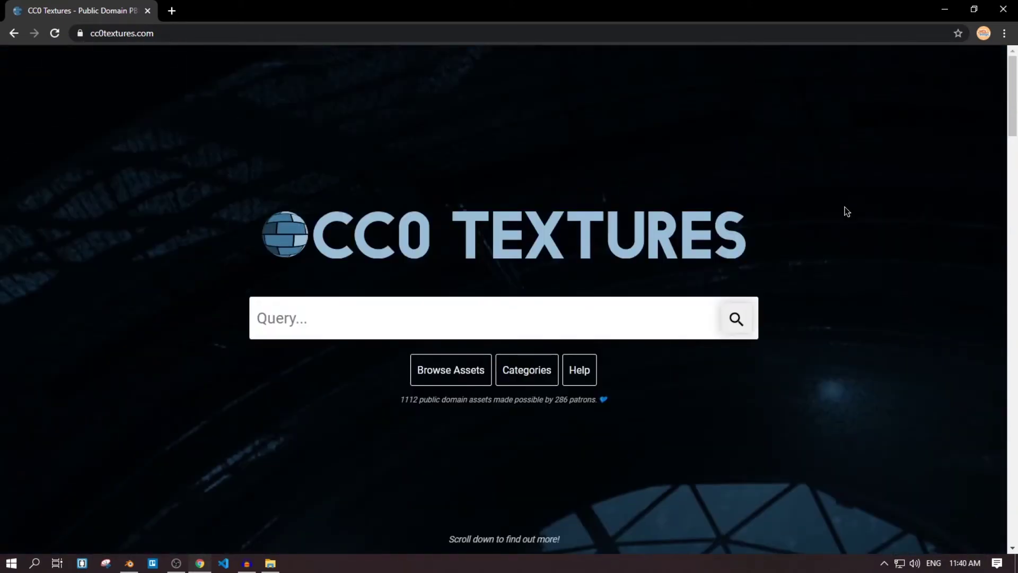
{"action": "left_click", "coordinate": [573, 311]}
{"action": "type", "text": "bricks"}
{"action": "key", "text": "Return"}
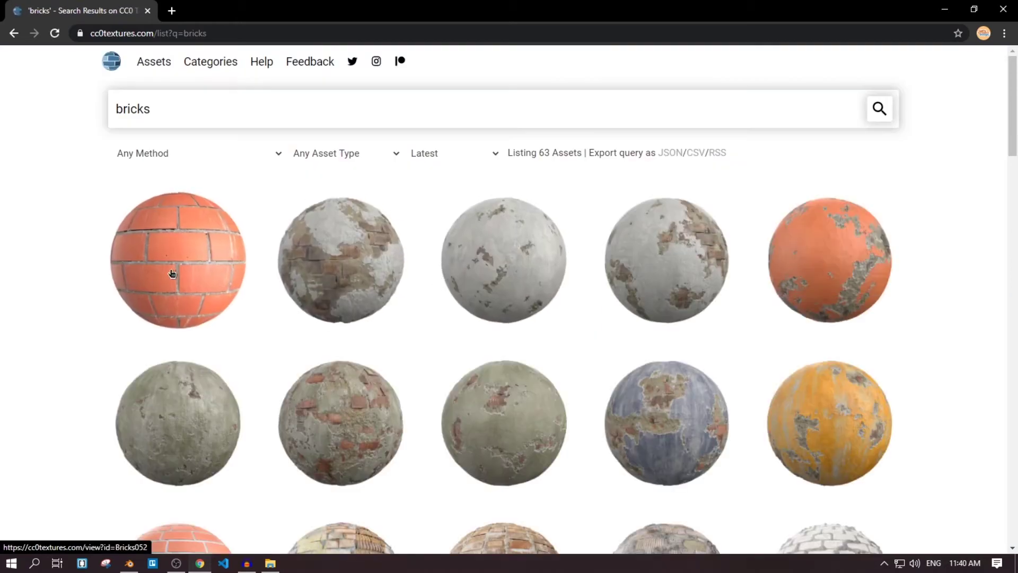
{"action": "left_click", "coordinate": [210, 283]}
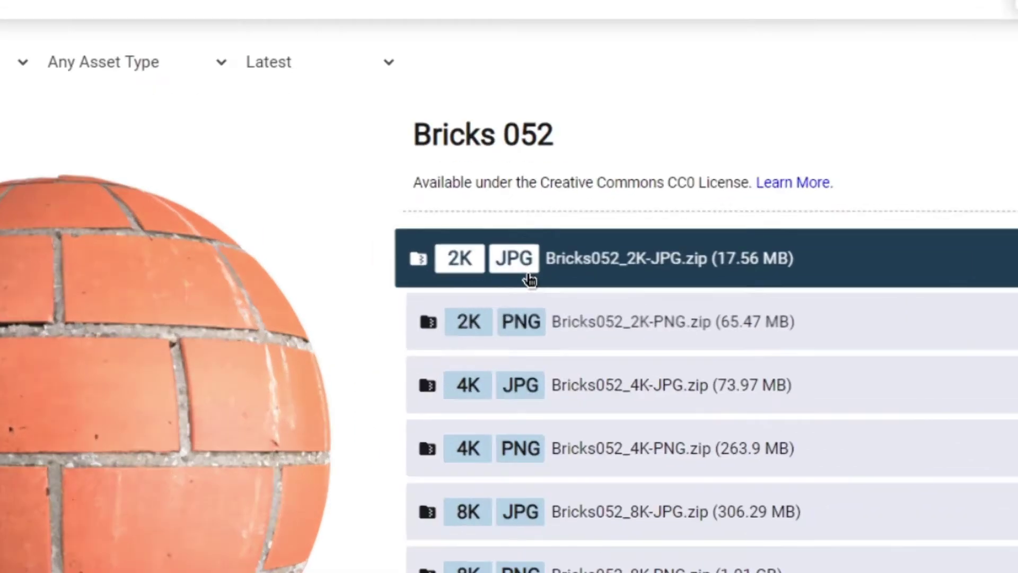
{"action": "left_click", "coordinate": [568, 270]}
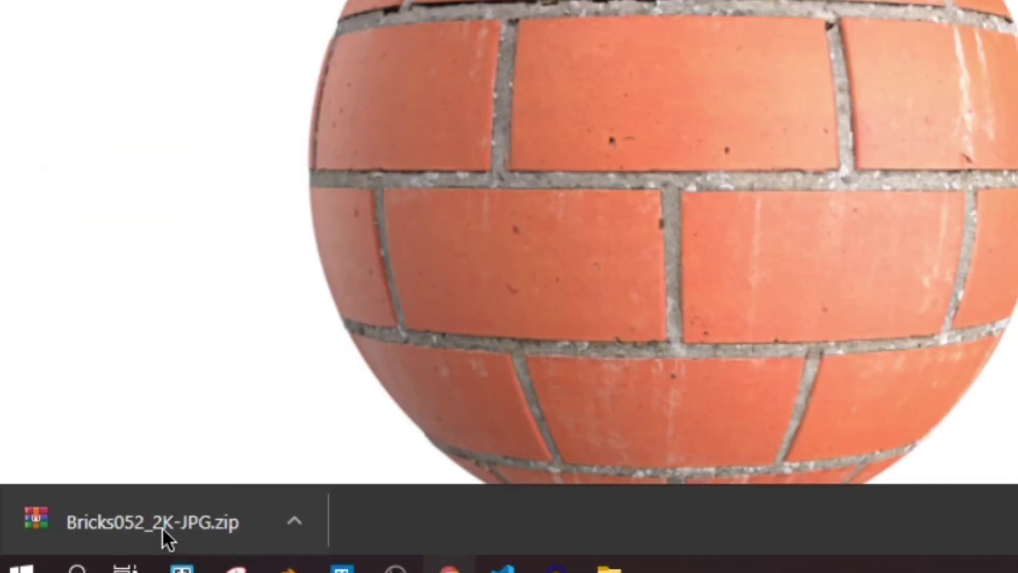
Extract Bricks052_2K-JPG.zip into a Bricks052_2K-JPG folder and switch back to Blender.
{"action": "left_click", "coordinate": [293, 522]}
{"action": "left_click", "coordinate": [392, 421]}
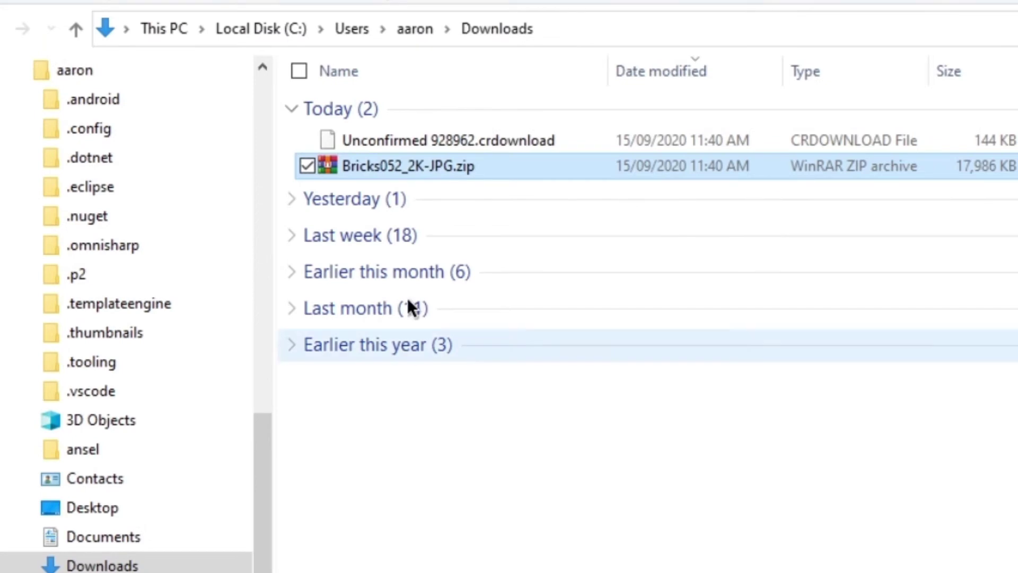
{"action": "right_click", "coordinate": [432, 166]}
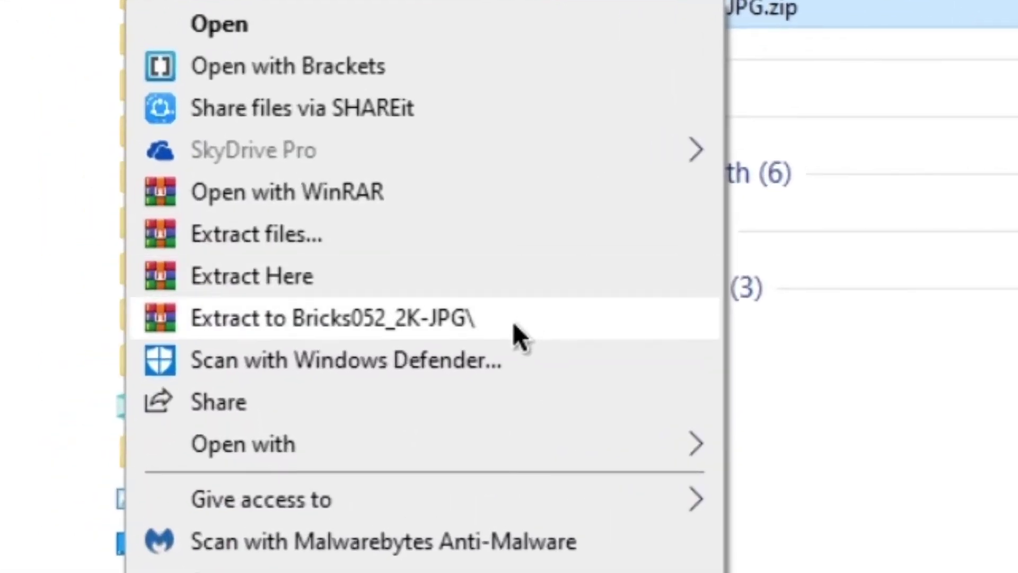
{"action": "left_click", "coordinate": [305, 363]}
{"action": "left_click", "coordinate": [129, 564]}
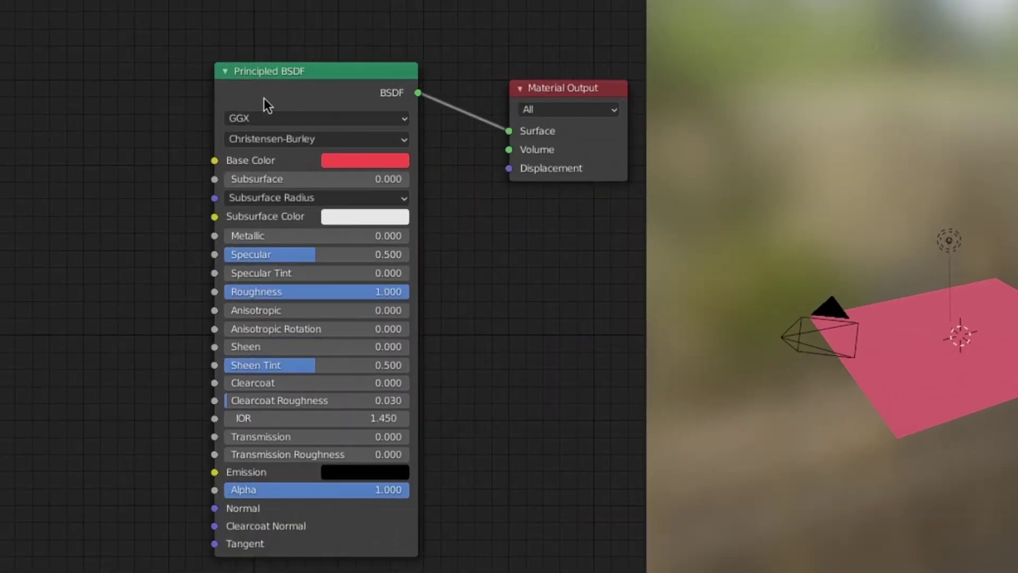
Add an Image Texture node with Shift+A and position it left of the Principled BSDF.
{"action": "key", "text": "shift+a"}
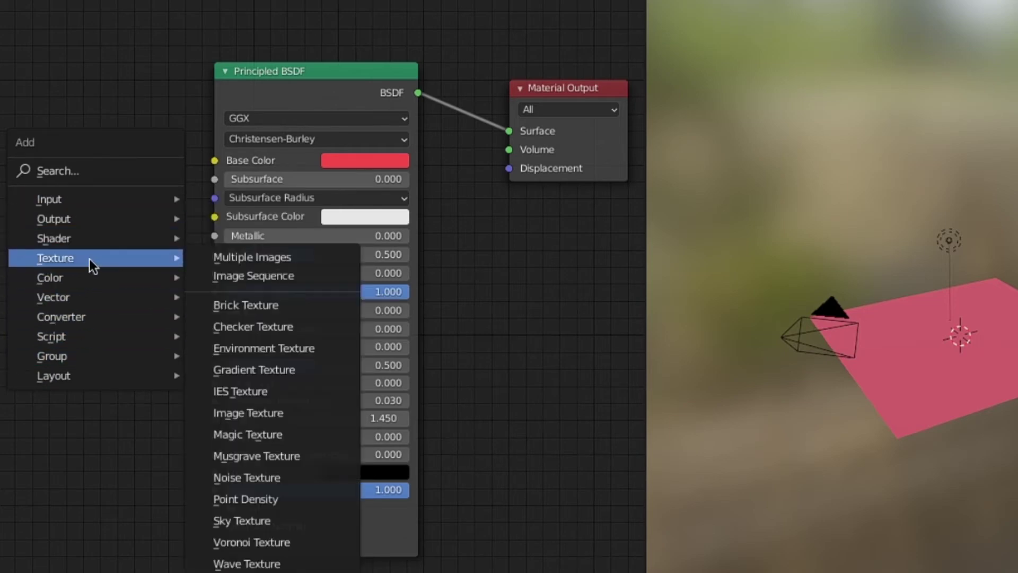
{"action": "mouse_move", "coordinate": [90, 260]}
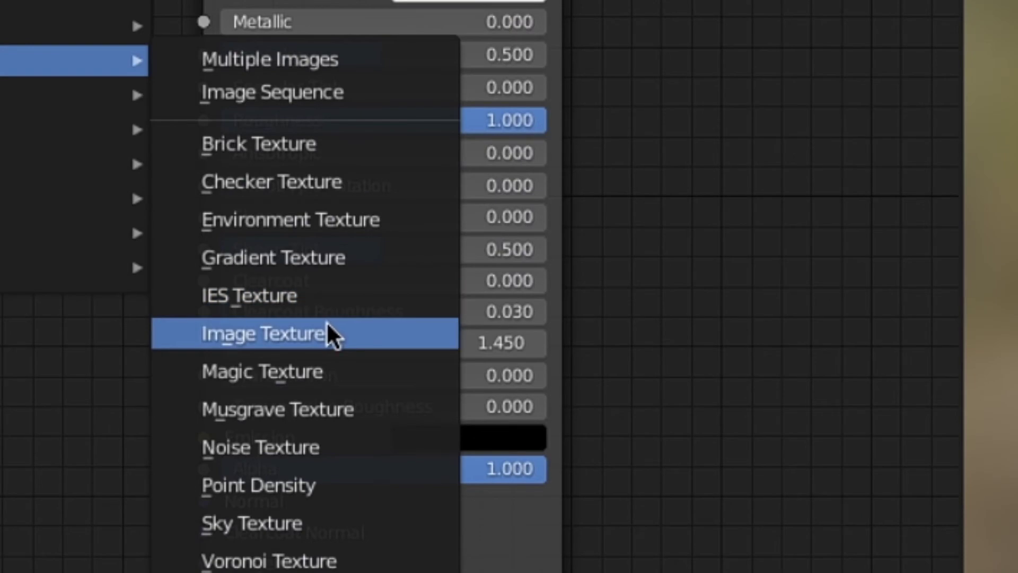
{"action": "left_click", "coordinate": [326, 333]}
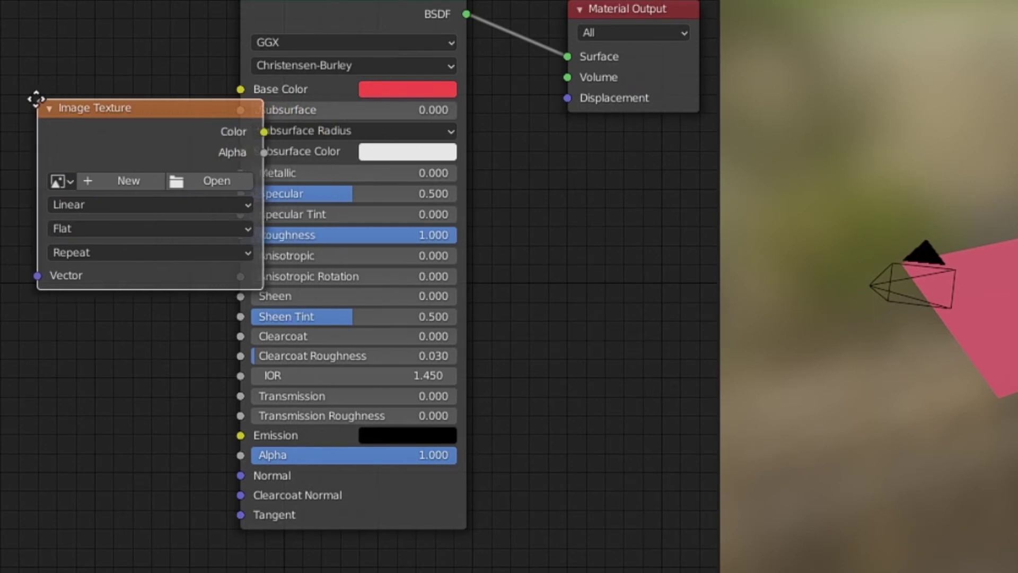
{"action": "left_click", "coordinate": [3, 96]}
{"action": "middle_click_drag", "start_coordinate": [159, 27], "coordinate": [445, 56]}
{"action": "scroll", "coordinate": [393, 27], "scroll_direction": "up", "scroll_amount": 2}
{"action": "left_click_drag", "start_coordinate": [459, 28], "coordinate": [361, 62]}
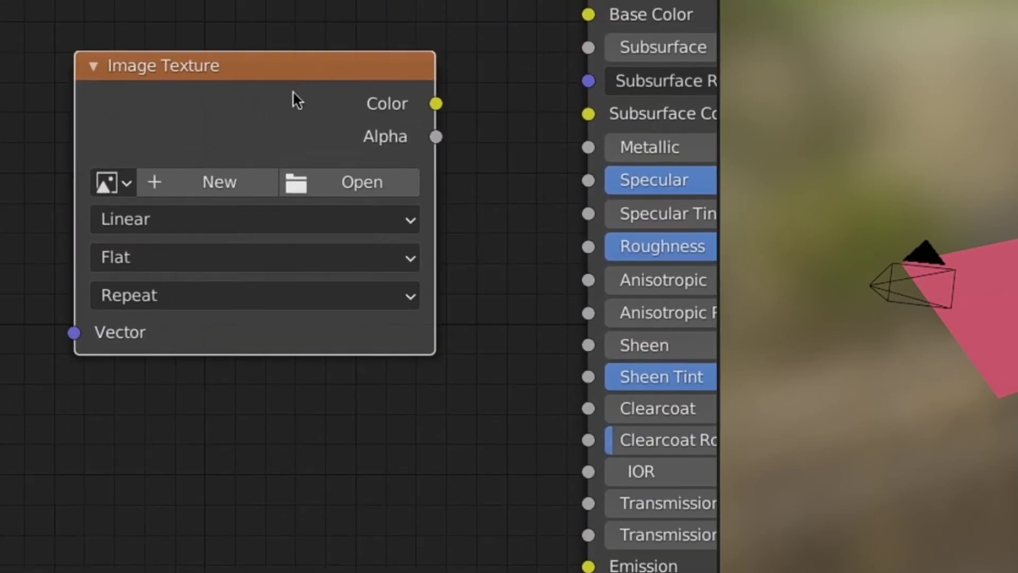
{"action": "left_click", "coordinate": [362, 189]}
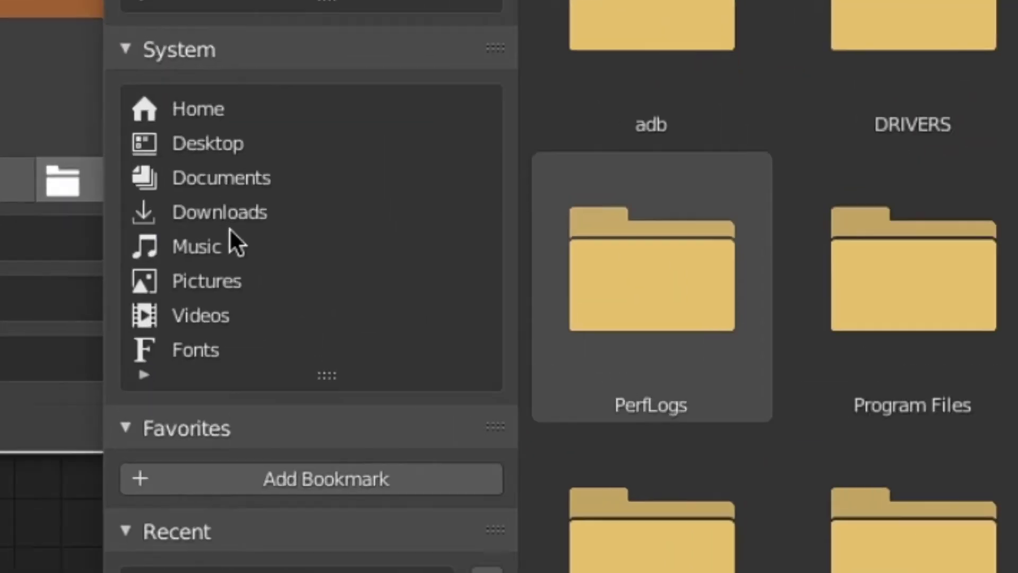
Load Bricks052_2K_Color.jpg from Downloads > Bricks052_2K-JPG into the Image Texture node.
{"action": "left_click", "coordinate": [210, 232]}
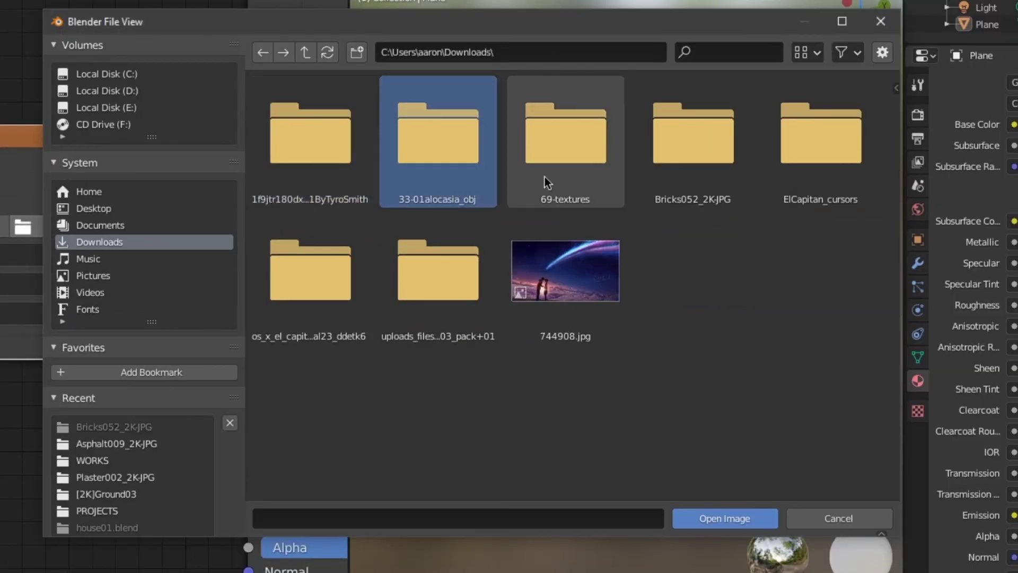
{"action": "left_click", "coordinate": [705, 203]}
{"action": "double_click", "coordinate": [706, 202]}
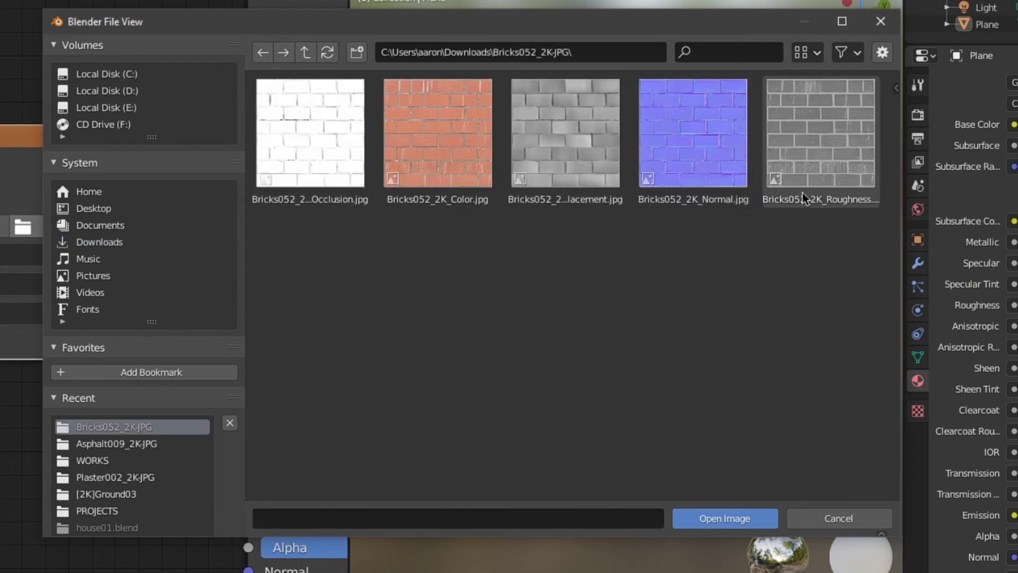
{"action": "left_click", "coordinate": [465, 203]}
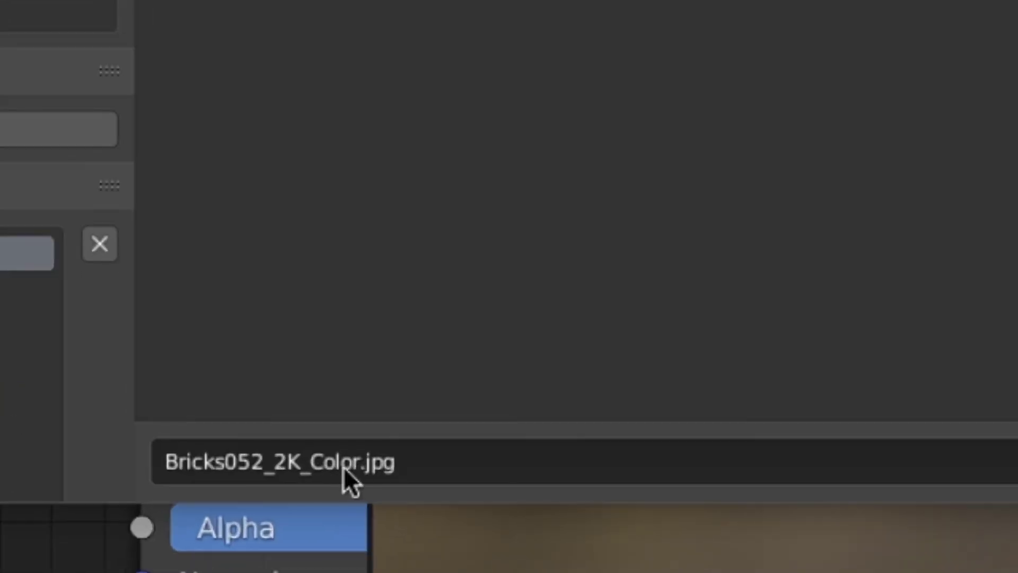
{"action": "left_click", "coordinate": [787, 467]}
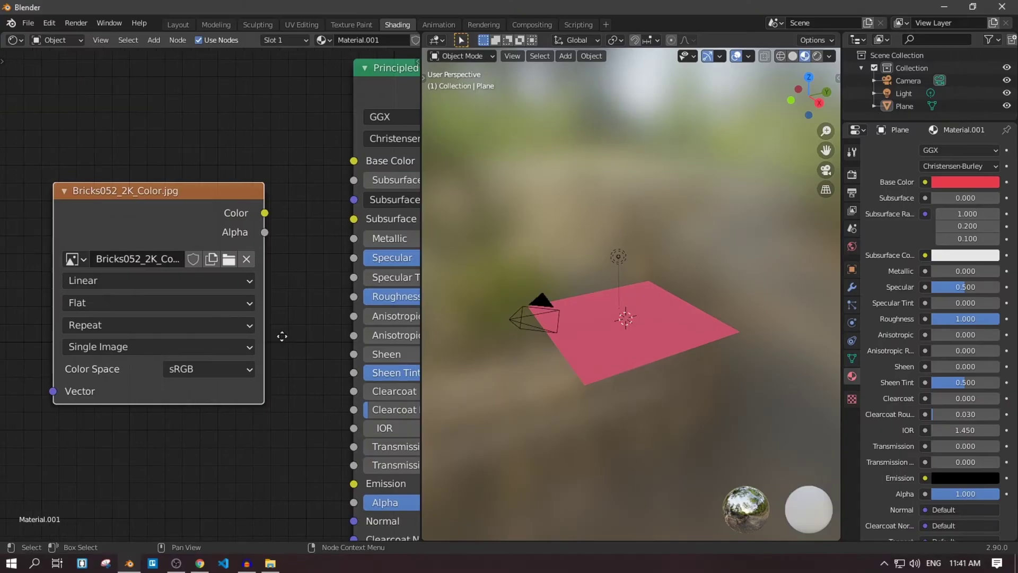
{"action": "middle_click_drag", "start_coordinate": [275, 337], "coordinate": [348, 339]}
{"action": "left_click_drag", "start_coordinate": [270, 226], "coordinate": [246, 227]}
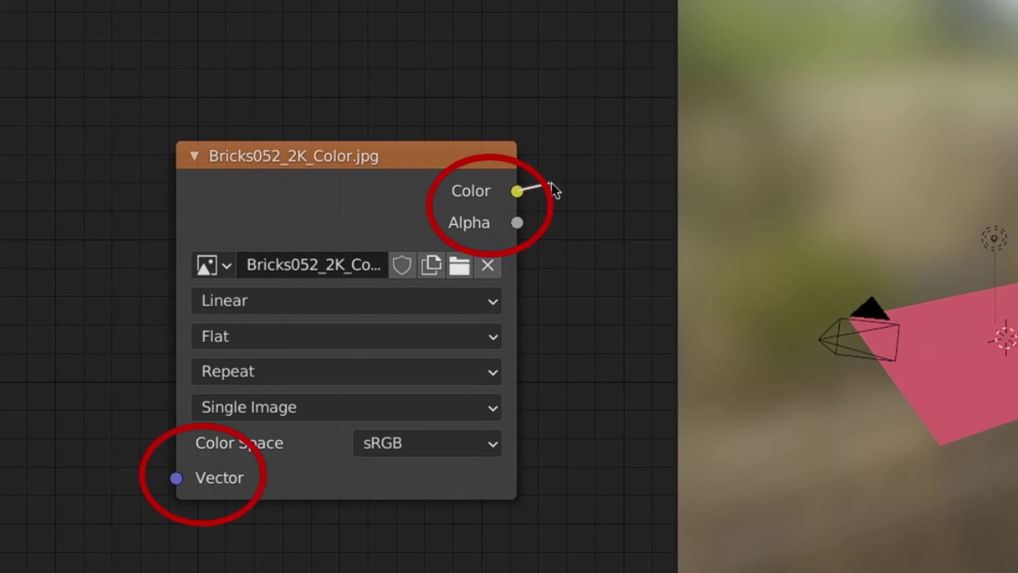
{"action": "left_click_drag", "start_coordinate": [551, 184], "coordinate": [521, 222]}
{"action": "left_click_drag", "start_coordinate": [177, 478], "coordinate": [32, 424]}
{"action": "left_click", "coordinate": [560, 286]}
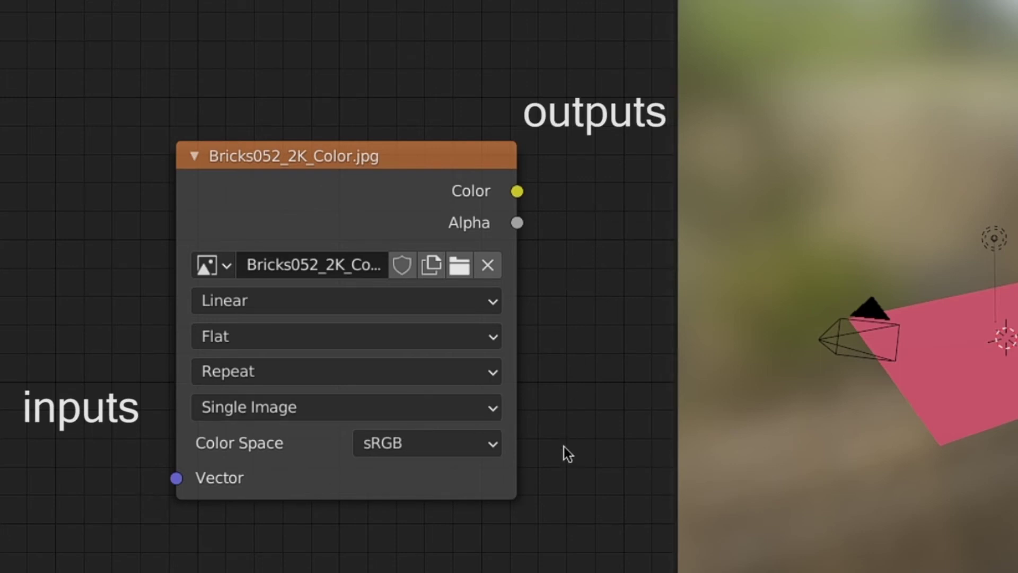
{"action": "left_click", "coordinate": [326, 303]}
{"action": "left_click", "coordinate": [326, 304]}
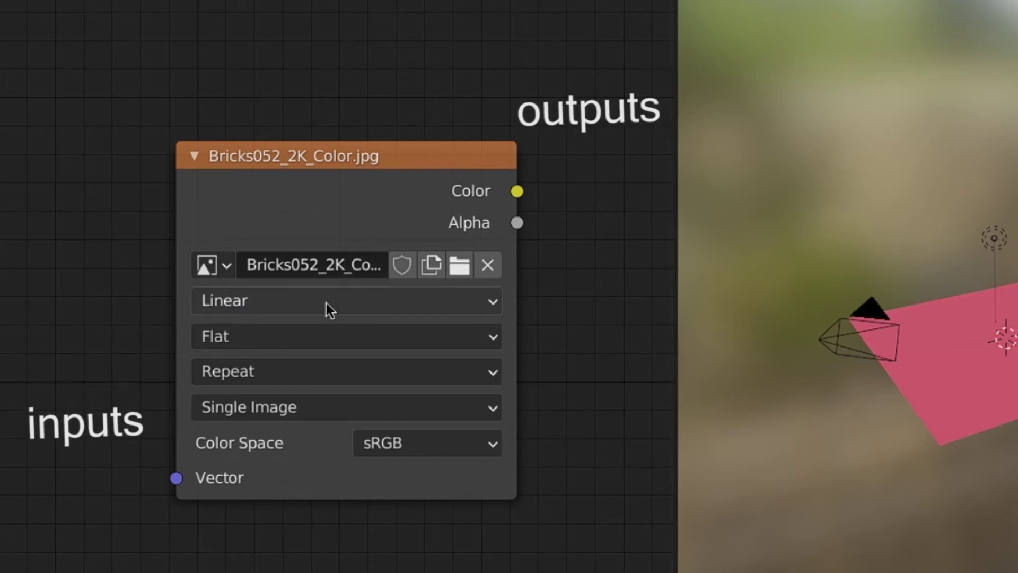
{"action": "left_click", "coordinate": [305, 302]}
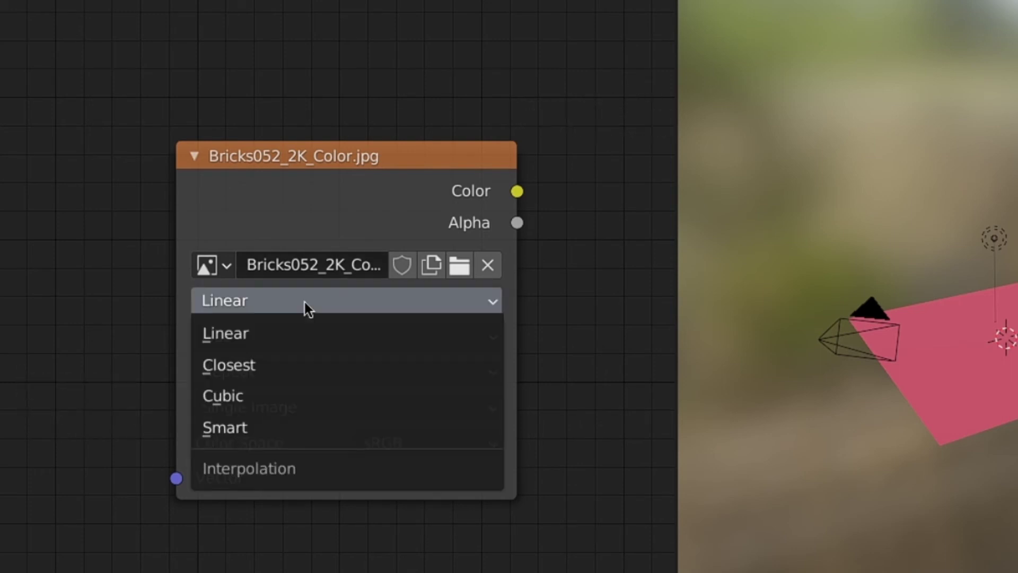
{"action": "left_click", "coordinate": [293, 331]}
{"action": "left_click", "coordinate": [293, 336]}
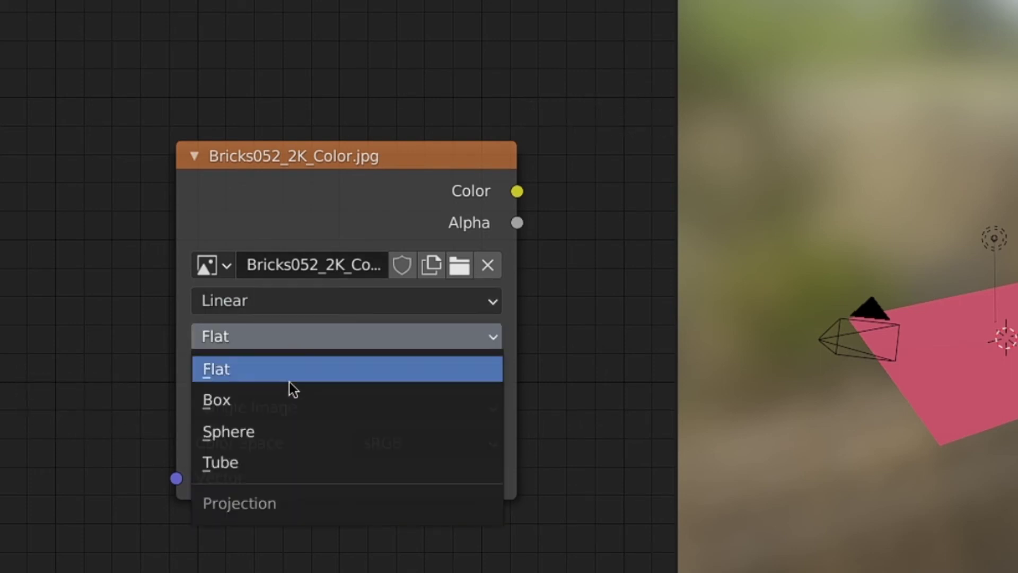
{"action": "left_click", "coordinate": [301, 333]}
{"action": "left_click", "coordinate": [305, 371]}
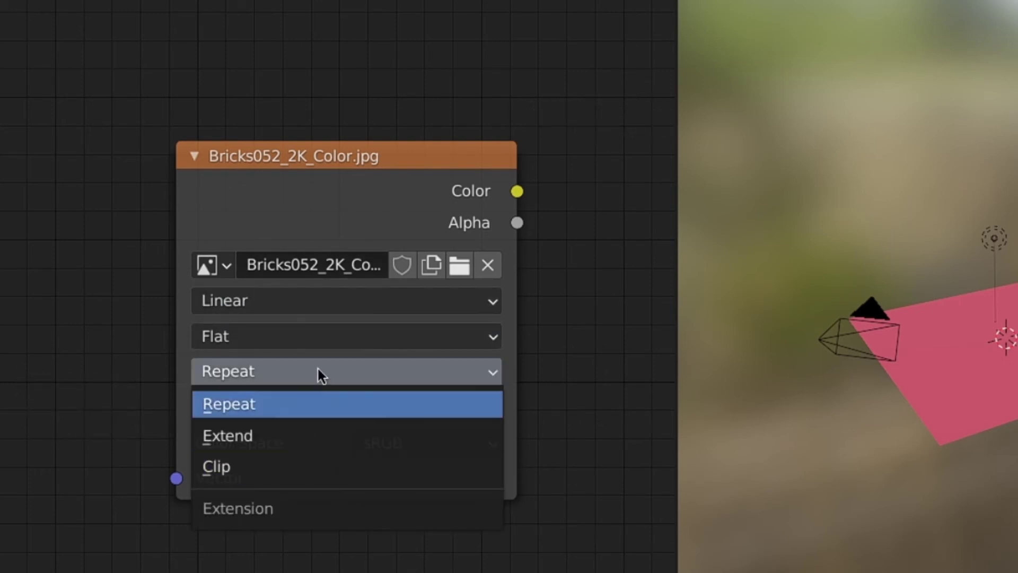
{"action": "left_click", "coordinate": [321, 371]}
{"action": "left_click_drag", "start_coordinate": [517, 192], "coordinate": [603, 161]}
{"action": "middle_click_drag", "start_coordinate": [603, 161], "coordinate": [336, 218]}
{"action": "left_click_drag", "start_coordinate": [337, 218], "coordinate": [431, 257]}
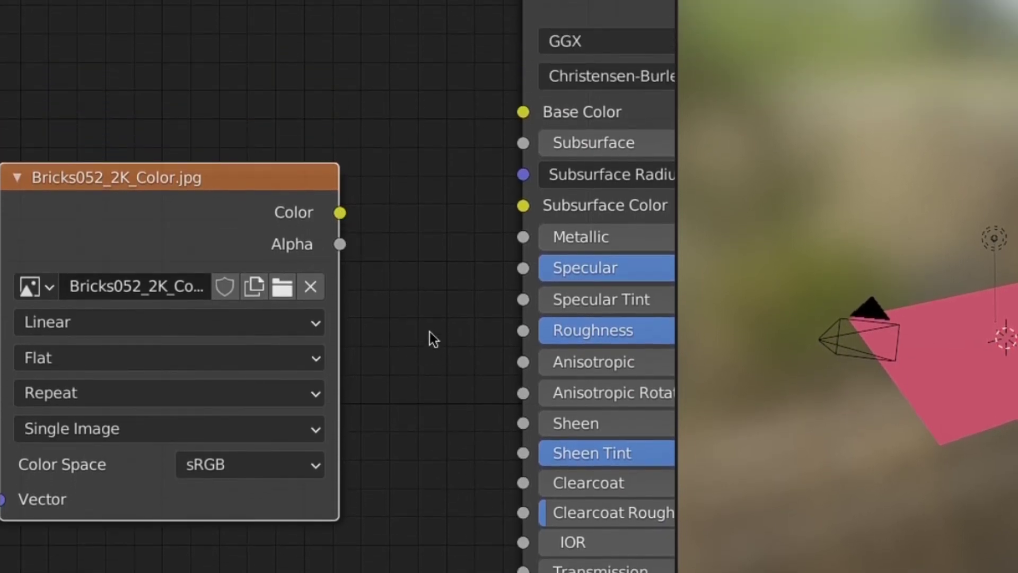
Shift the brick image node left and link its Color output to Base Color.
{"action": "left_click_drag", "start_coordinate": [211, 115], "coordinate": [228, 114]}
{"action": "left_click", "coordinate": [140, 194]}
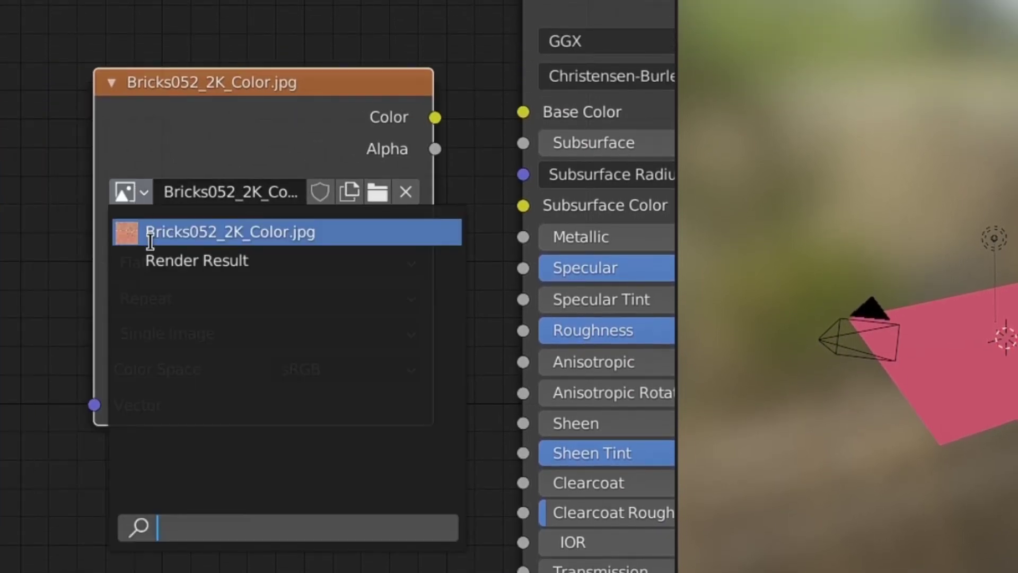
{"action": "left_click", "coordinate": [221, 173]}
{"action": "left_click_drag", "start_coordinate": [221, 173], "coordinate": [221, 102]}
{"action": "left_click_drag", "start_coordinate": [384, 118], "coordinate": [528, 114]}
{"action": "middle_click_drag", "start_coordinate": [528, 115], "coordinate": [359, 127]}
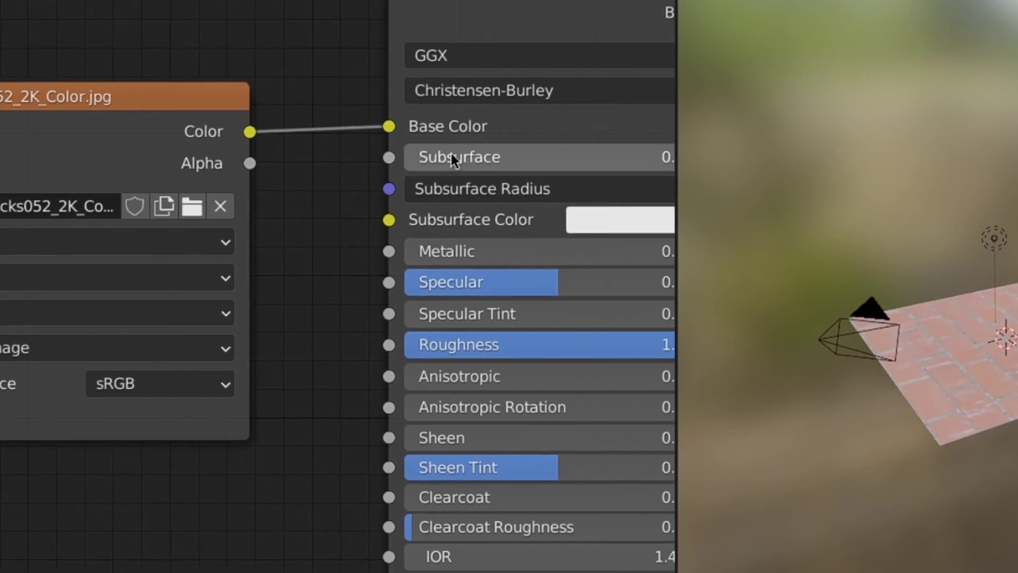
Detach the link, tint Base Color lighter pink, then reconnect the brick image to Base Color.
{"action": "middle_click_drag", "start_coordinate": [450, 153], "coordinate": [290, 155]}
{"action": "left_click_drag", "start_coordinate": [282, 132], "coordinate": [278, 61]}
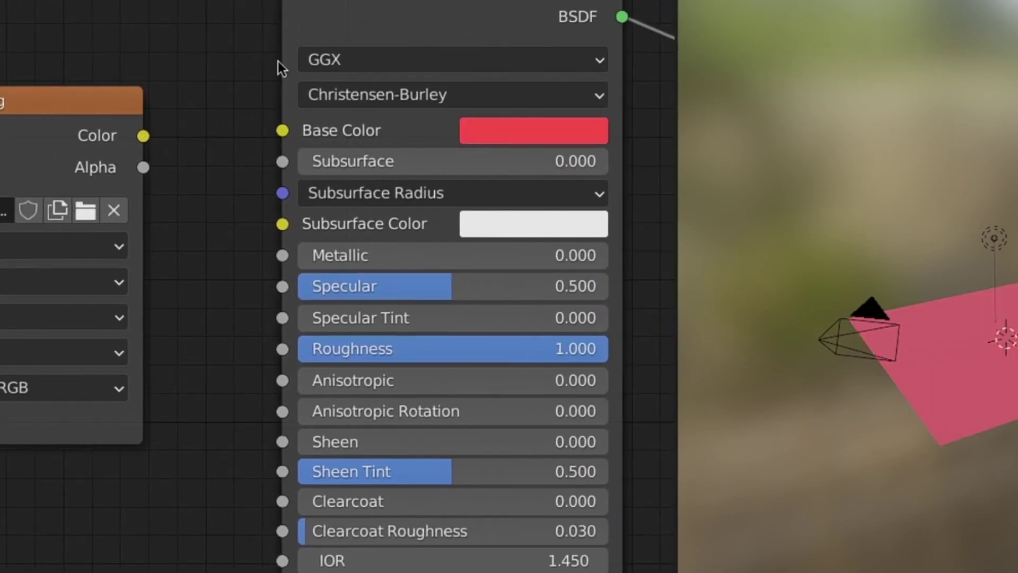
{"action": "left_click", "coordinate": [516, 130]}
{"action": "left_click_drag", "start_coordinate": [566, 230], "coordinate": [585, 328]}
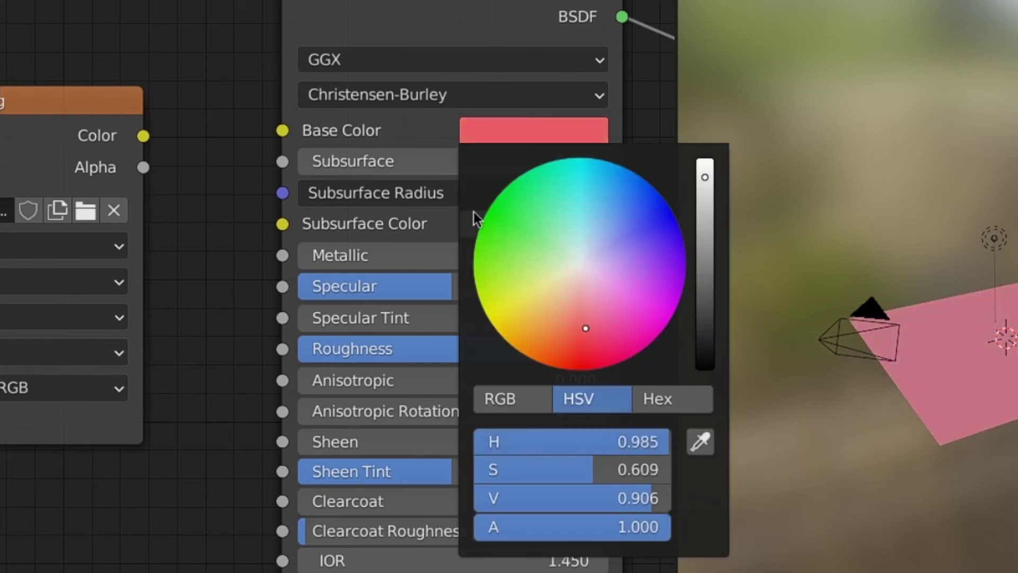
{"action": "left_click_drag", "start_coordinate": [143, 136], "coordinate": [295, 132]}
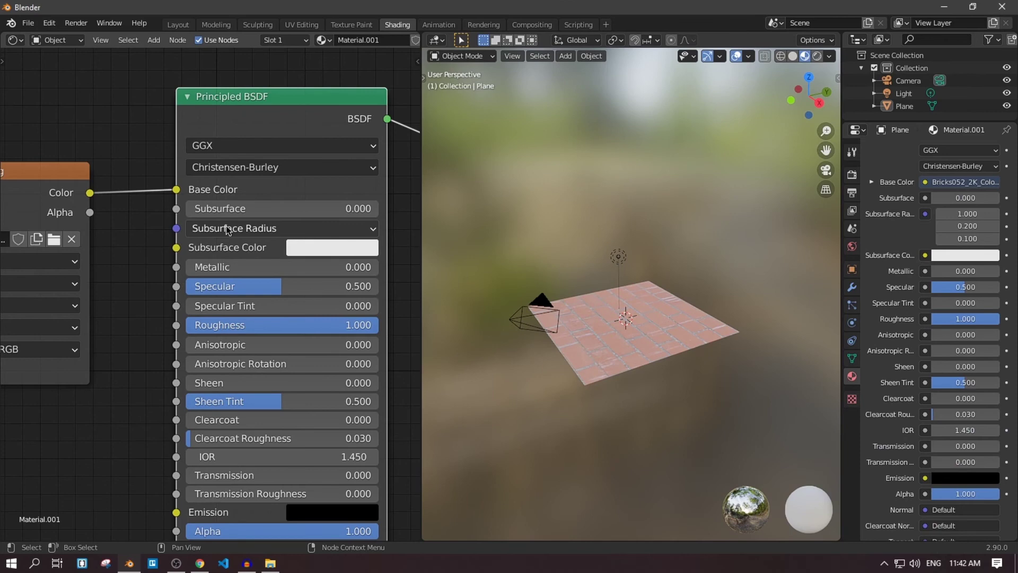
{"action": "scroll", "coordinate": [324, 249], "scroll_direction": "down", "scroll_amount": 3}
{"action": "middle_click_drag", "start_coordinate": [207, 260], "coordinate": [226, 251]}
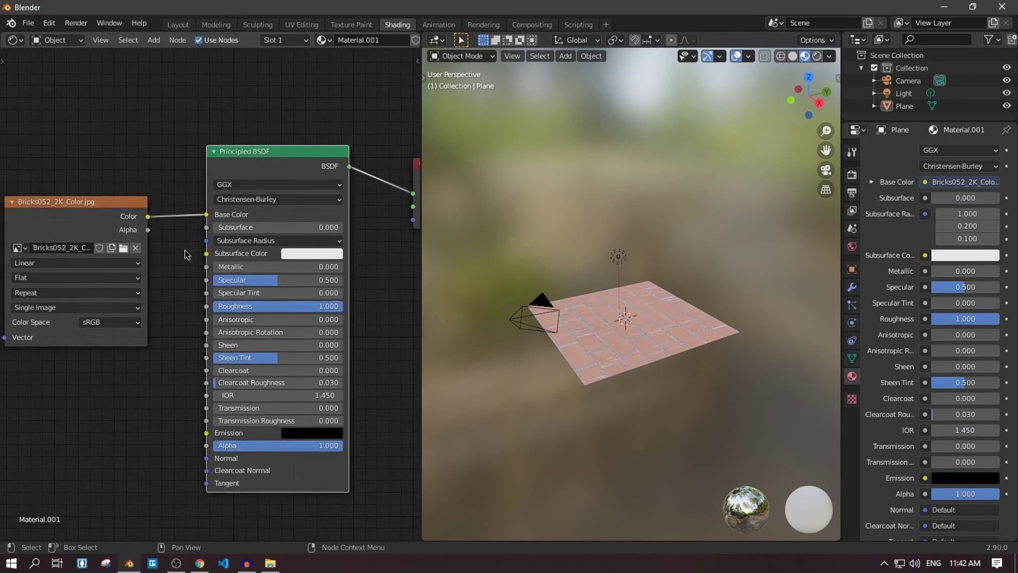
Switch the viewport to Rendered shading and lower the plane's Roughness from 1.000 to 0.700.
{"action": "left_click", "coordinate": [605, 308]}
{"action": "mouse_move", "coordinate": [552, 316]}
{"action": "middle_mouse_down"}
{"action": "mouse_move", "coordinate": [612, 242]}
{"action": "mouse_move", "coordinate": [672, 225]}
{"action": "mouse_move", "coordinate": [584, 230]}
{"action": "mouse_move", "coordinate": [686, 269]}
{"action": "mouse_move", "coordinate": [686, 324]}
{"action": "mouse_move", "coordinate": [686, 310]}
{"action": "middle_mouse_up"}
{"action": "scroll", "coordinate": [686, 269], "scroll_direction": "up", "scroll_amount": 3}
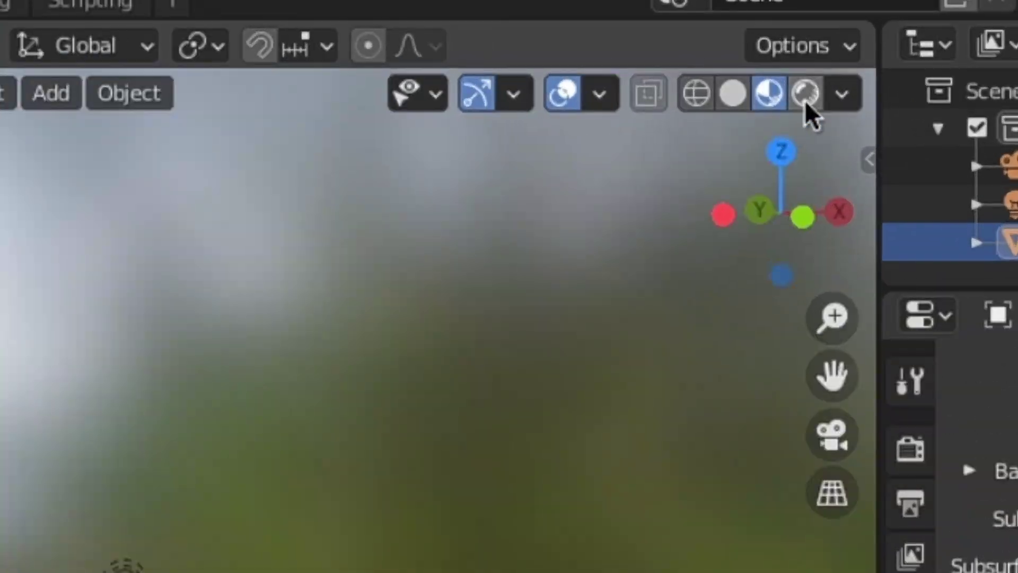
{"action": "left_click", "coordinate": [806, 100]}
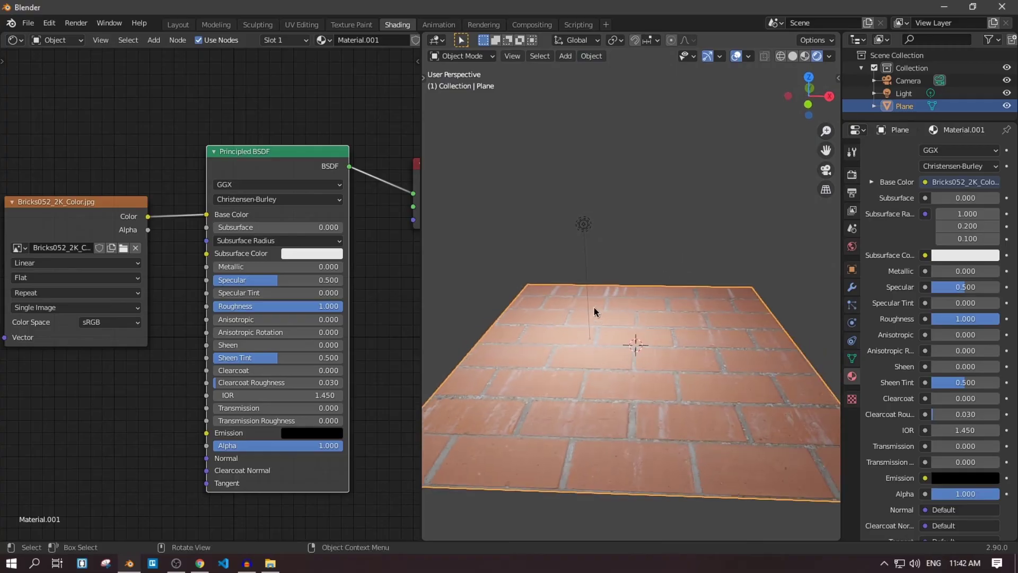
{"action": "middle_click_drag", "start_coordinate": [699, 297], "coordinate": [731, 335]}
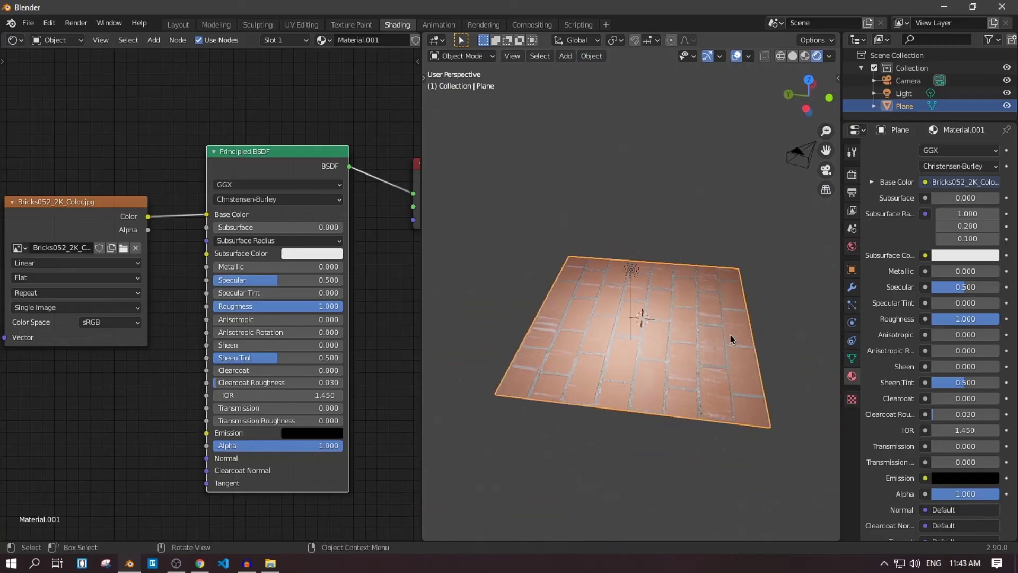
{"action": "middle_click_drag", "start_coordinate": [631, 371], "coordinate": [657, 346]}
{"action": "left_click_drag", "start_coordinate": [329, 306], "coordinate": [291, 306]}
Orbit around the rendered brick plane and click empty space to deselect it.
{"action": "middle_click_drag", "start_coordinate": [549, 297], "coordinate": [575, 311]}
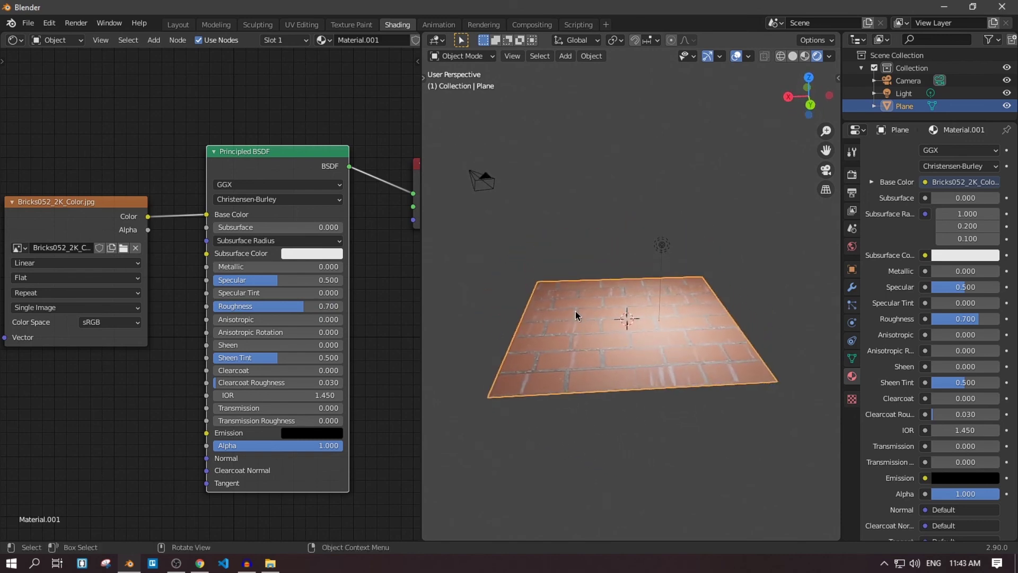
{"action": "left_click", "coordinate": [628, 248]}
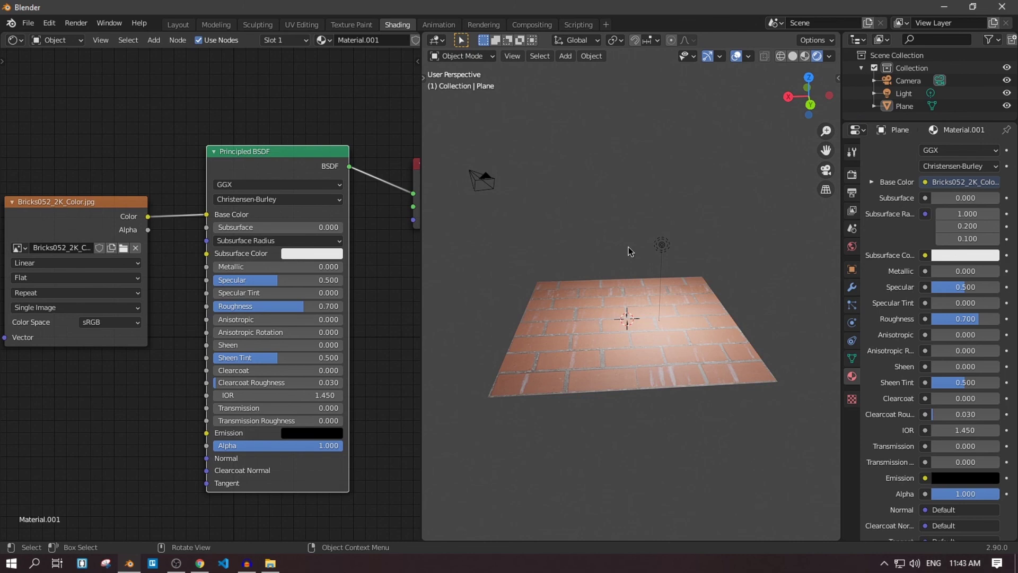